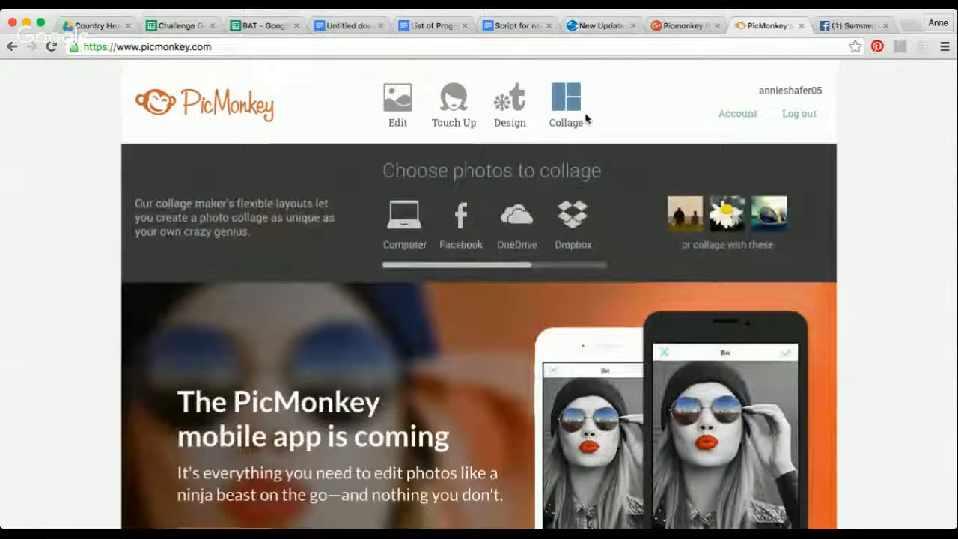
# - Start a new blank design on the Facebook cover canvas
pyautogui.moveTo(407, 103)
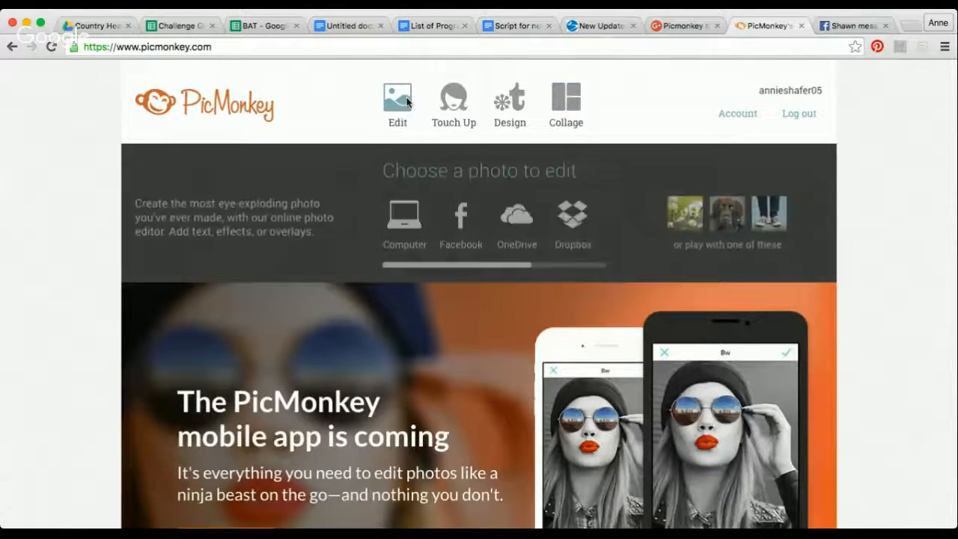
pyautogui.moveTo(522, 114)
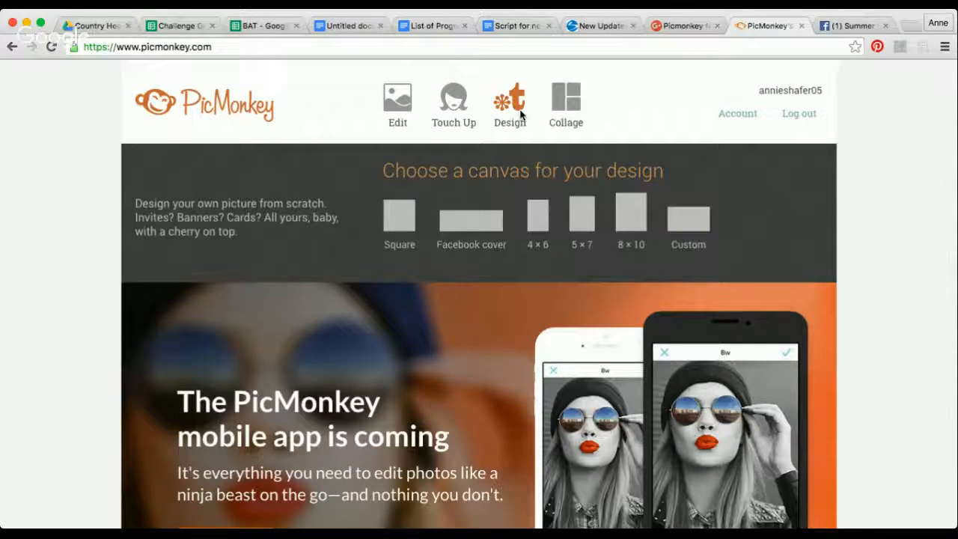
pyautogui.moveTo(566, 107)
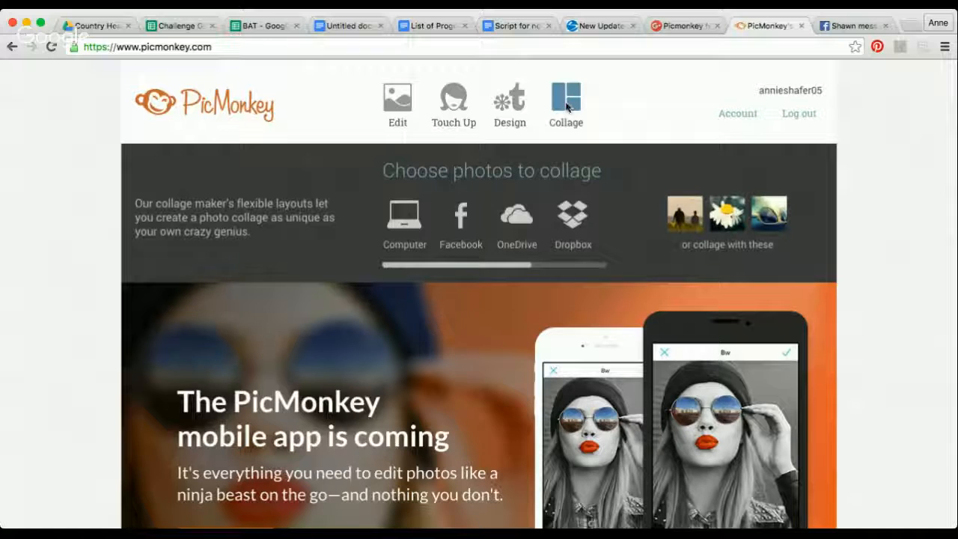
pyautogui.moveTo(514, 91)
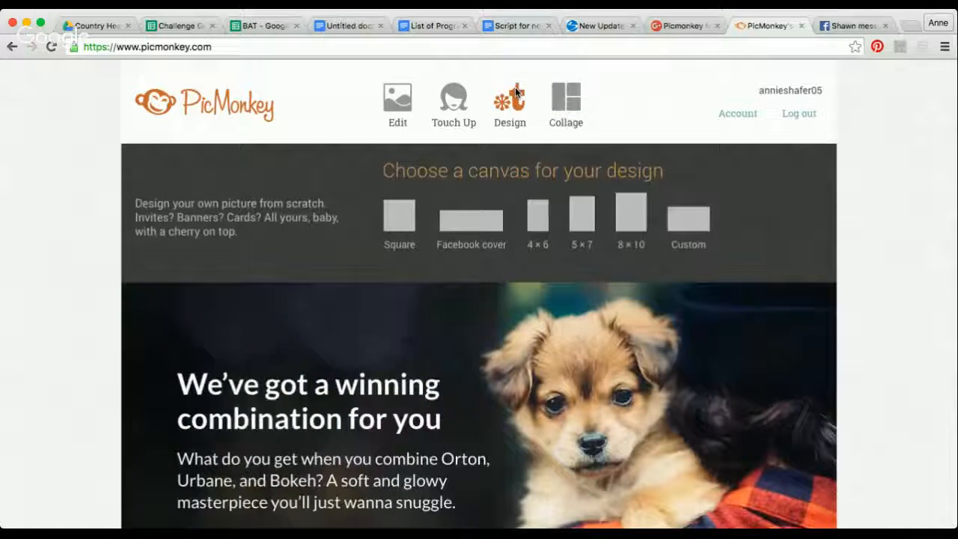
pyautogui.click(486, 220)
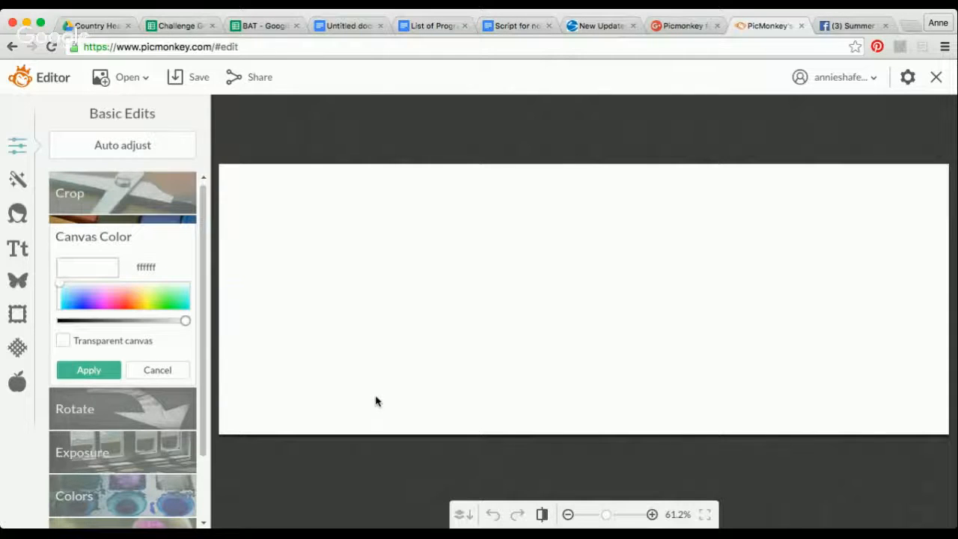
# - Check the example bootcamp banner on Facebook and add the beach photo as an overlay stretched to cover the whole canvas
pyautogui.click(19, 283)
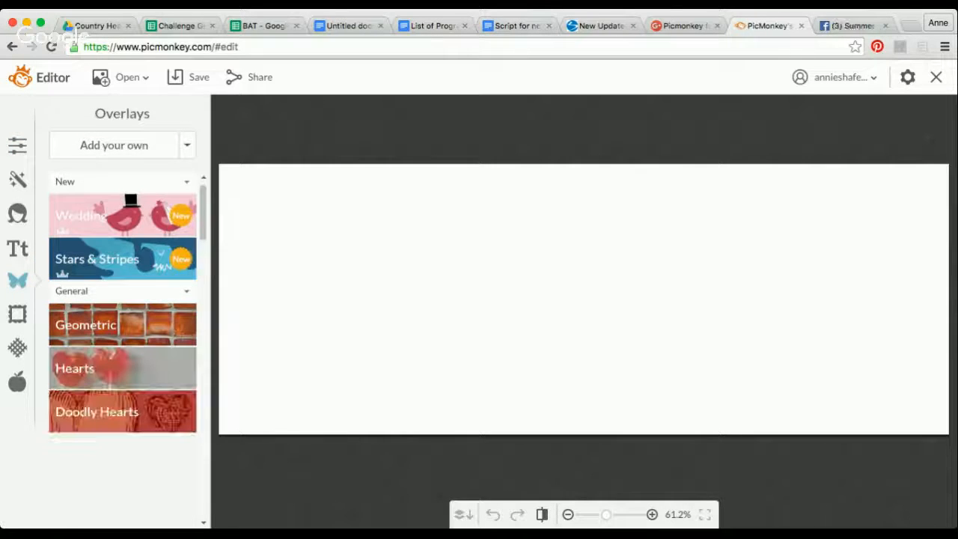
pyautogui.click(852, 25)
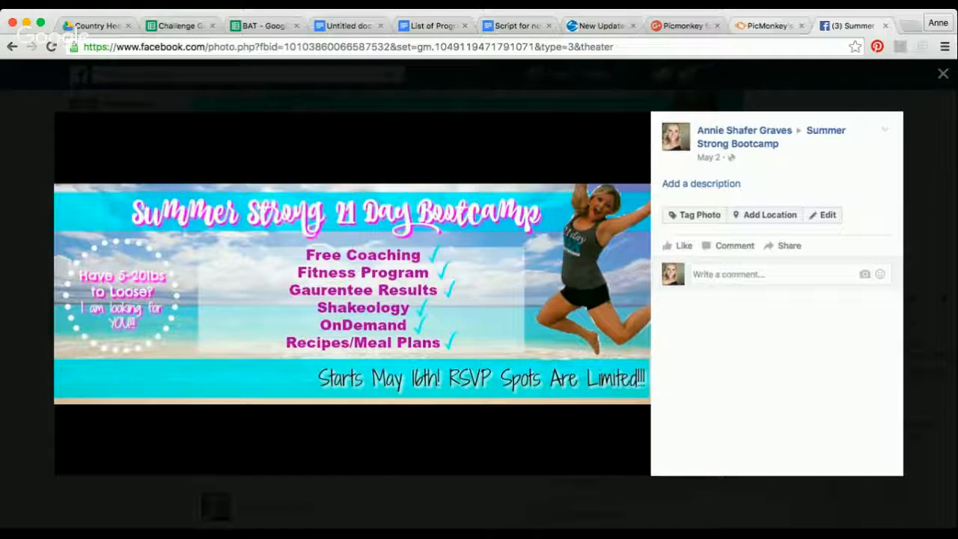
pyautogui.click(769, 26)
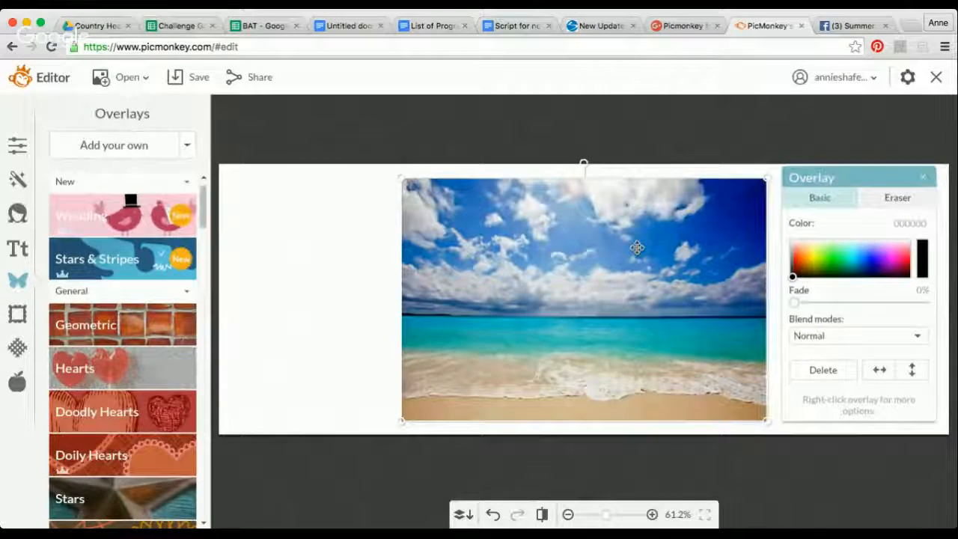
pyautogui.moveTo(636, 247); pyautogui.dragTo(453, 260)
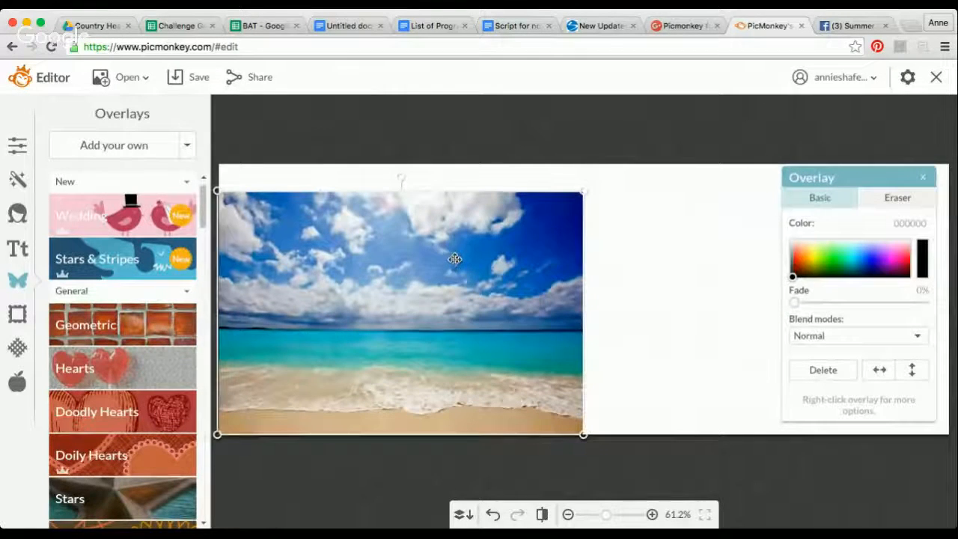
pyautogui.moveTo(583, 203); pyautogui.dragTo(631, 164)
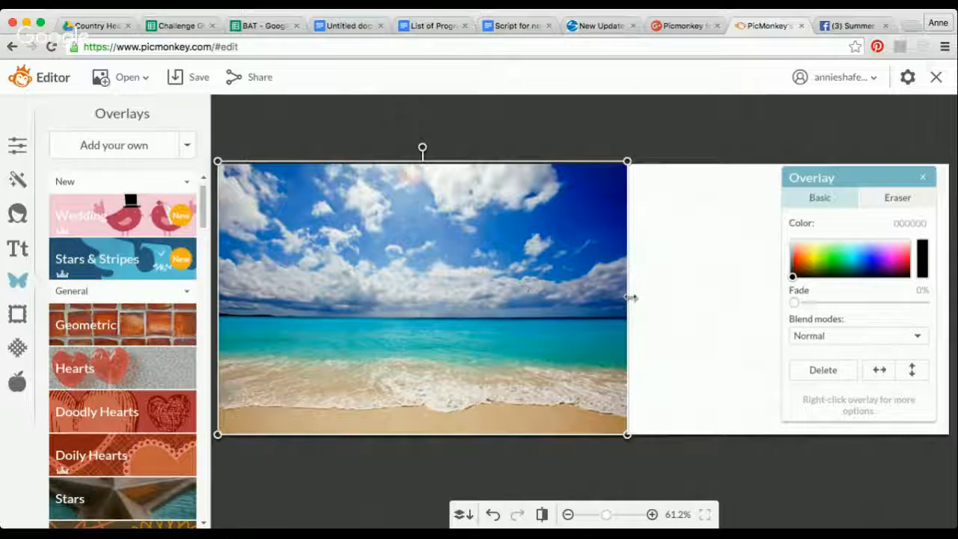
pyautogui.moveTo(632, 297); pyautogui.dragTo(951, 292)
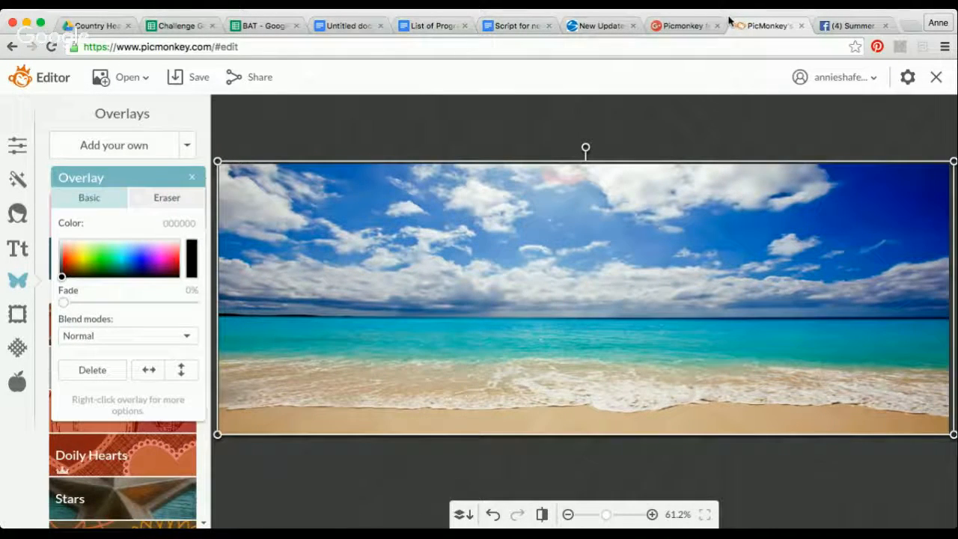
# - Following the Facebook example banner, add a geometric rectangle overlay stretched across the full canvas width just below the photo's upper edge
pyautogui.click(847, 25)
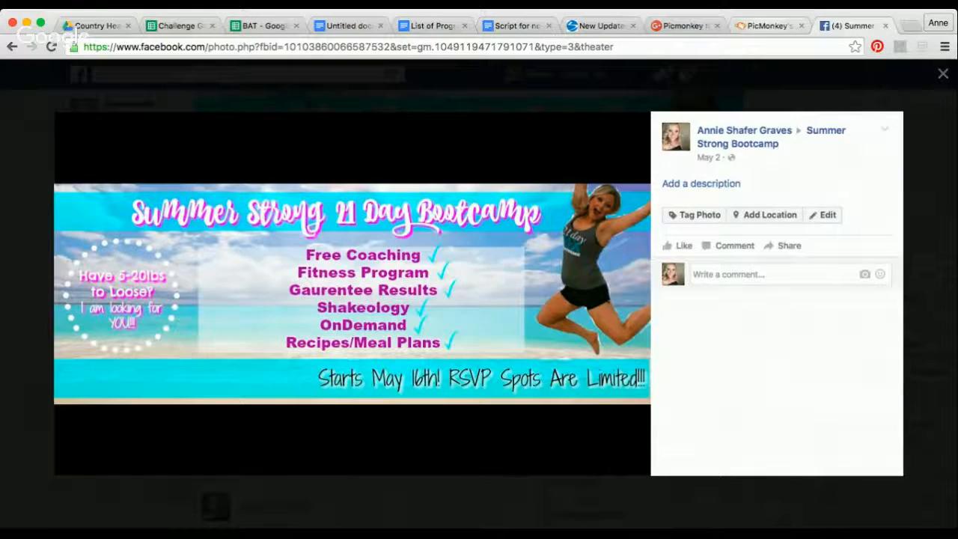
pyautogui.click(768, 26)
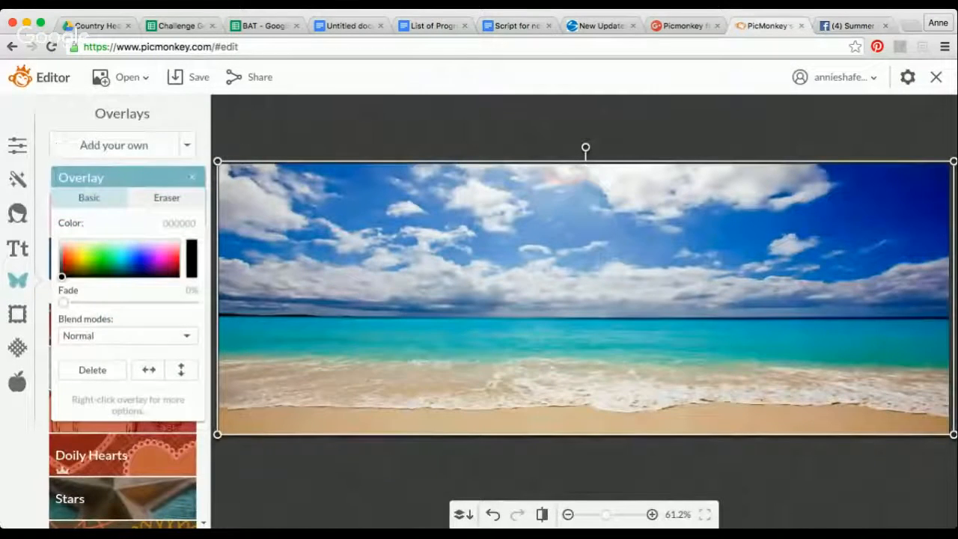
pyautogui.moveTo(92, 179); pyautogui.dragTo(271, 168)
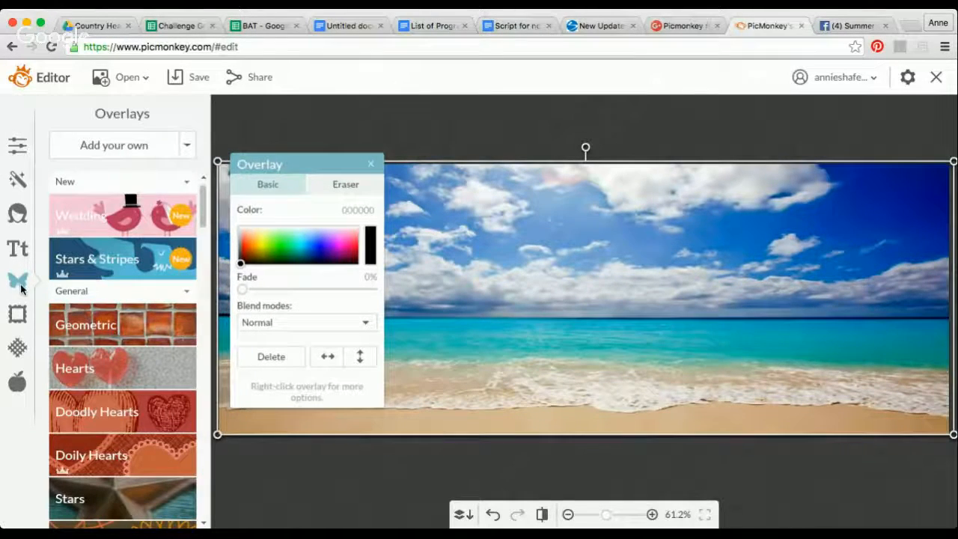
pyautogui.click(154, 323)
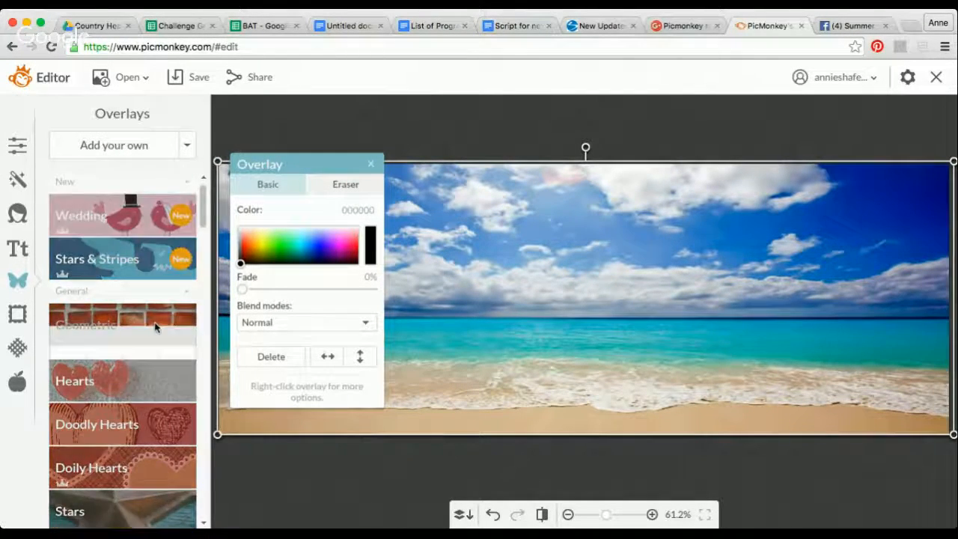
pyautogui.click(69, 365)
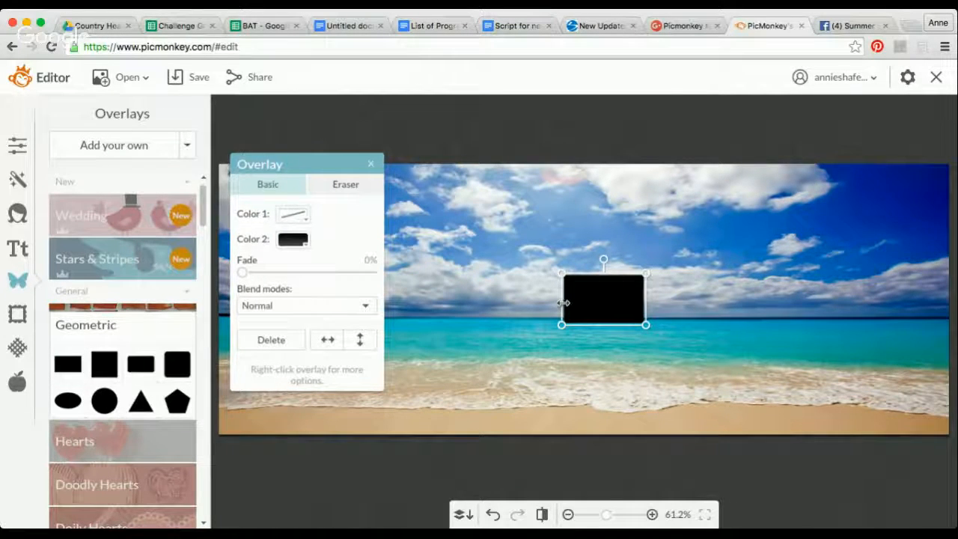
pyautogui.moveTo(563, 302); pyautogui.dragTo(216, 302)
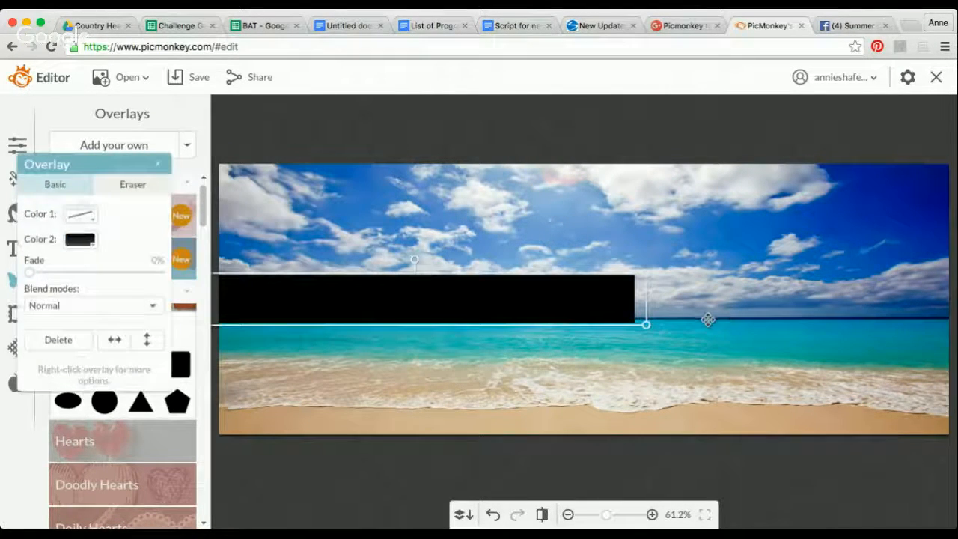
pyautogui.moveTo(644, 323); pyautogui.dragTo(954, 323)
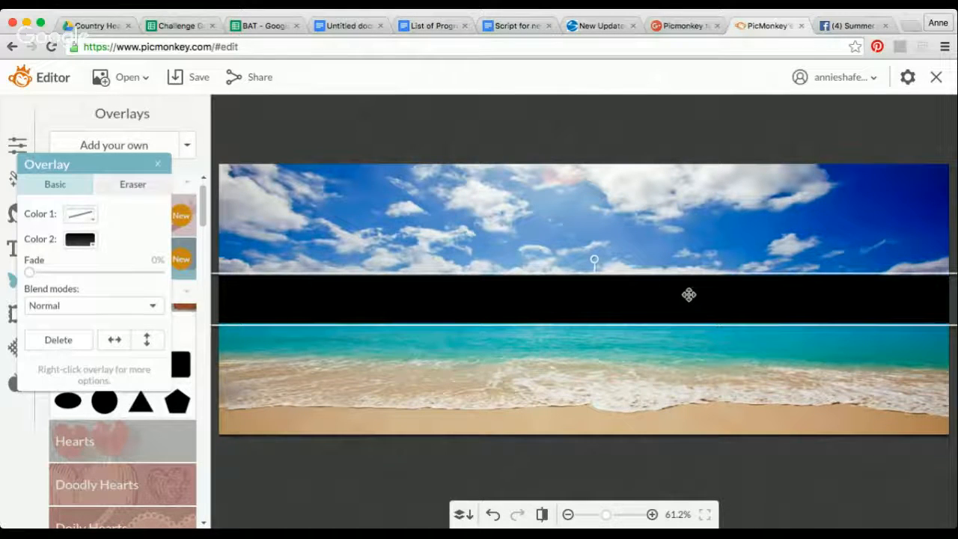
pyautogui.moveTo(688, 291); pyautogui.dragTo(689, 195)
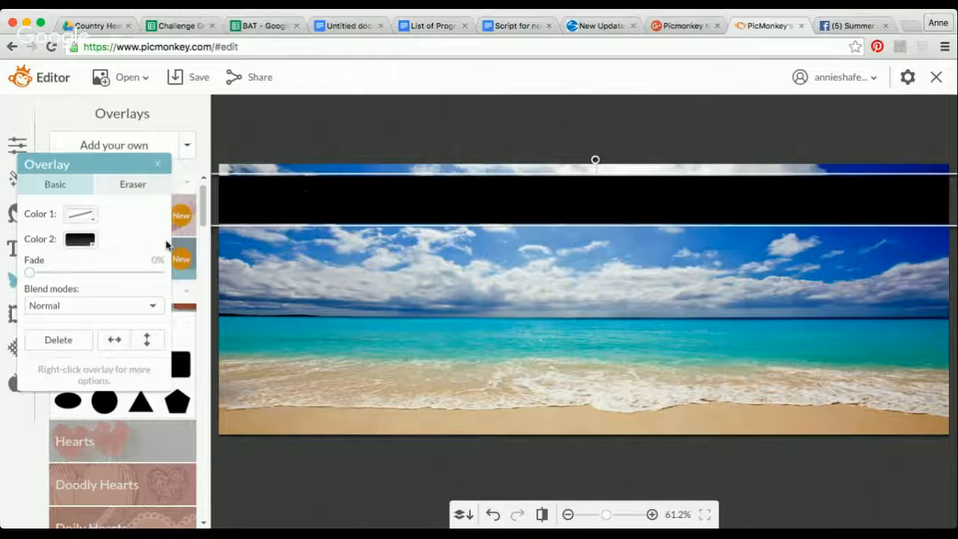
# - Fill the band with turquoise sampled from the sea in the photo and fade it to 41%
pyautogui.click(80, 239)
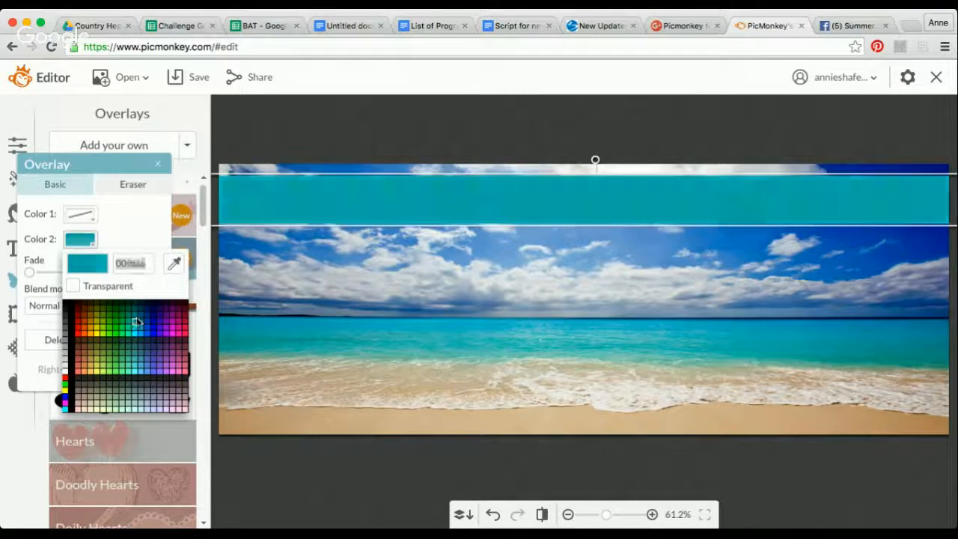
pyautogui.click(173, 265)
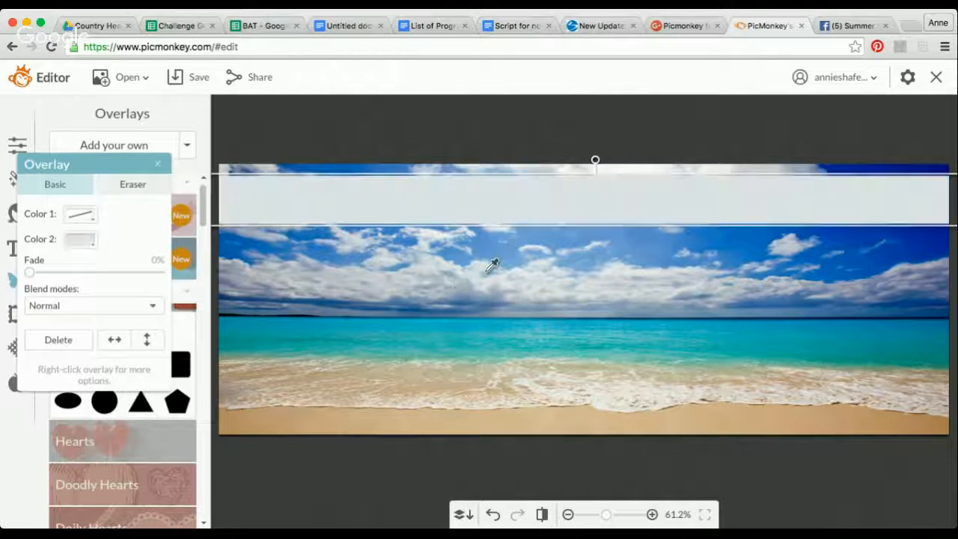
pyautogui.click(426, 320)
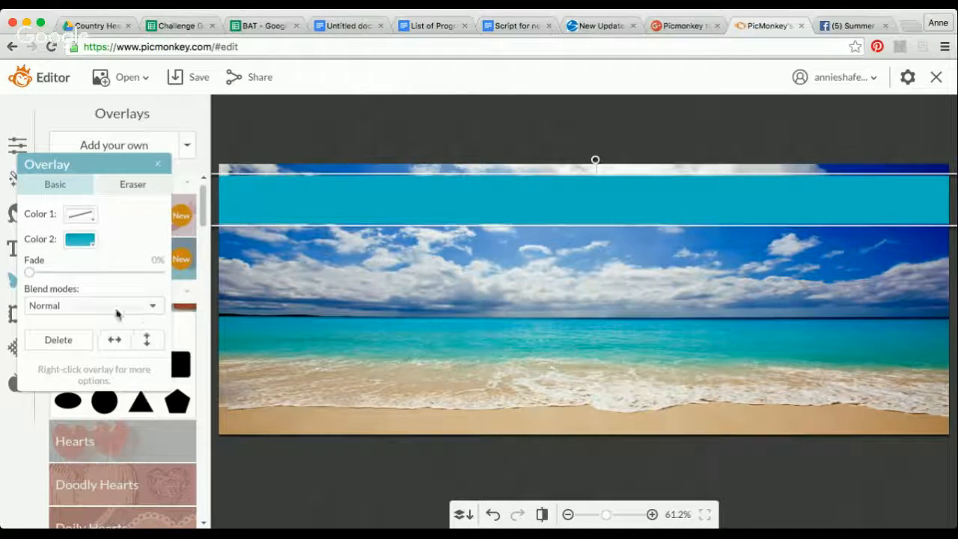
pyautogui.moveTo(30, 272); pyautogui.dragTo(86, 275)
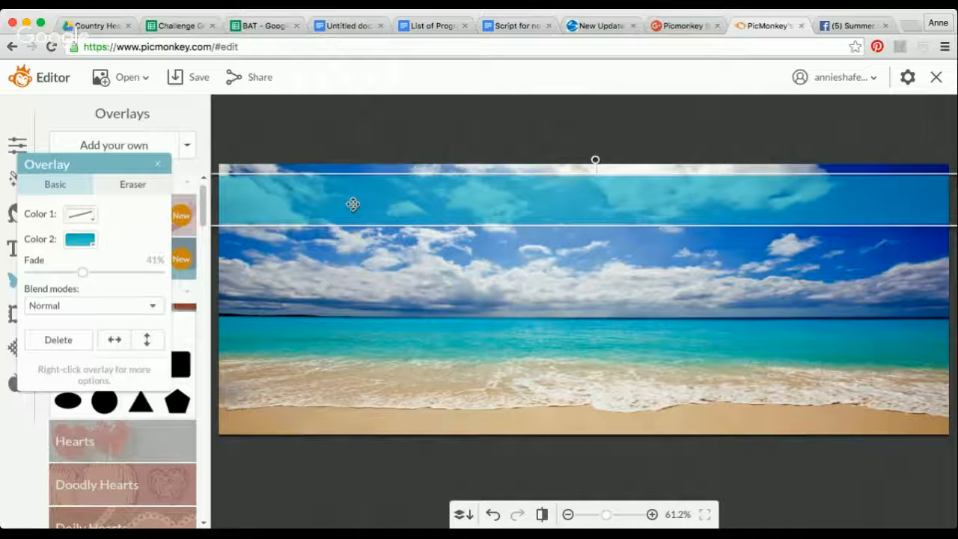
# - Compare with the Facebook example banner and place a copy of the turquoise band just above the canvas's lower edge
pyautogui.click(849, 26)
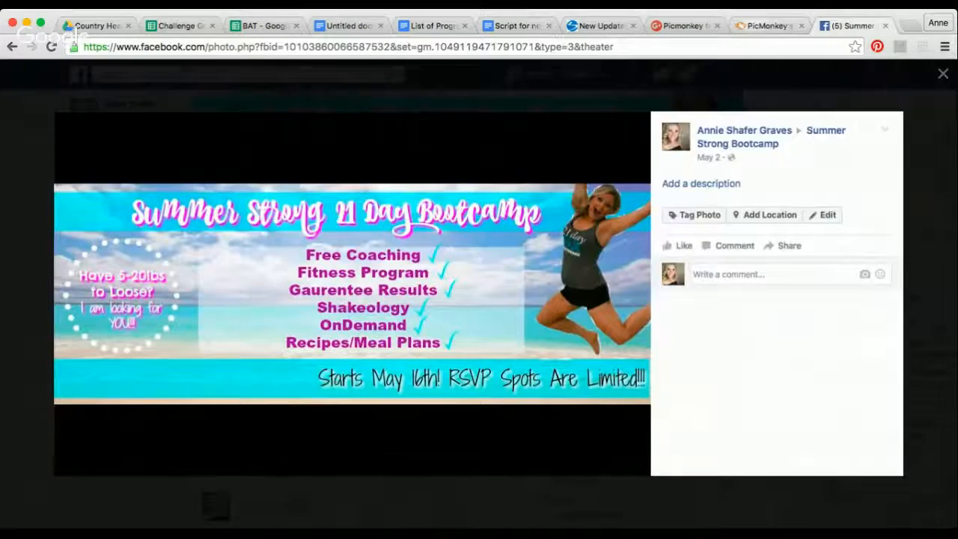
pyautogui.click(767, 25)
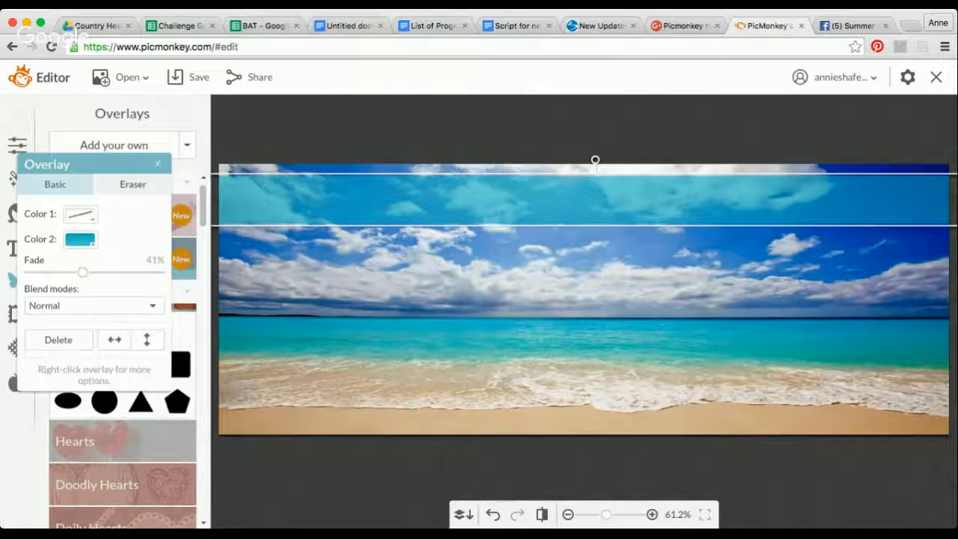
pyautogui.press('super+v')
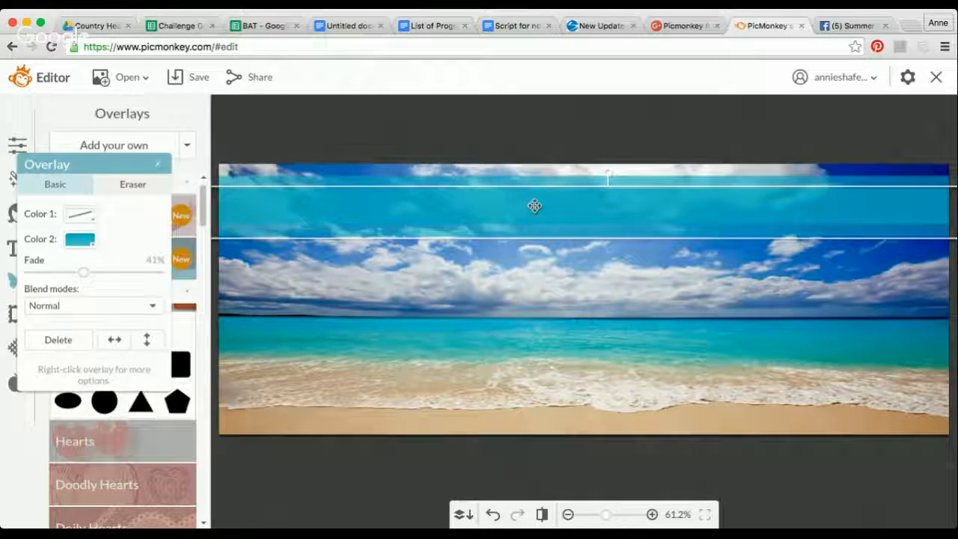
pyautogui.moveTo(532, 205); pyautogui.dragTo(537, 392)
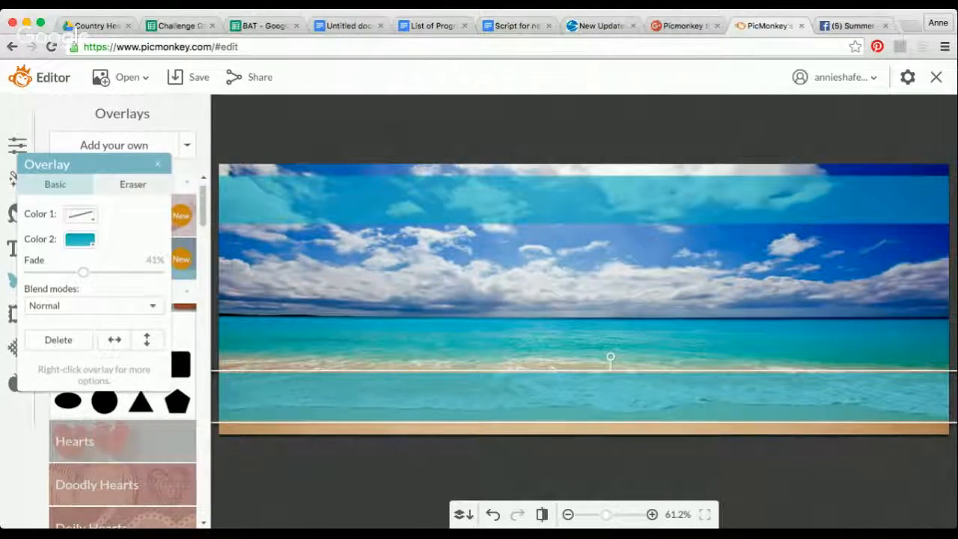
# - Following the Facebook example banner, add another geometric rectangle and enlarge it to fill the height between the two bands around the canvas center
pyautogui.click(849, 25)
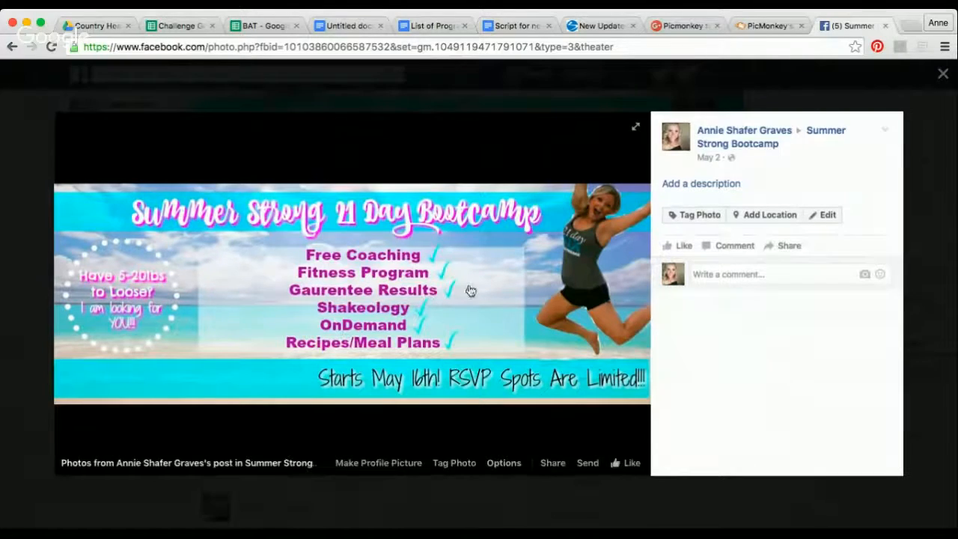
pyautogui.click(767, 25)
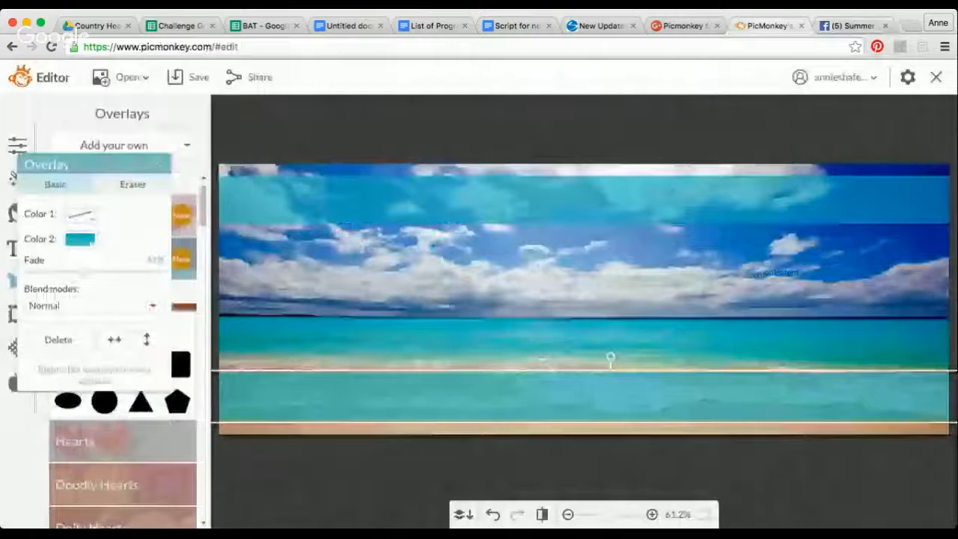
pyautogui.moveTo(143, 166); pyautogui.dragTo(300, 166)
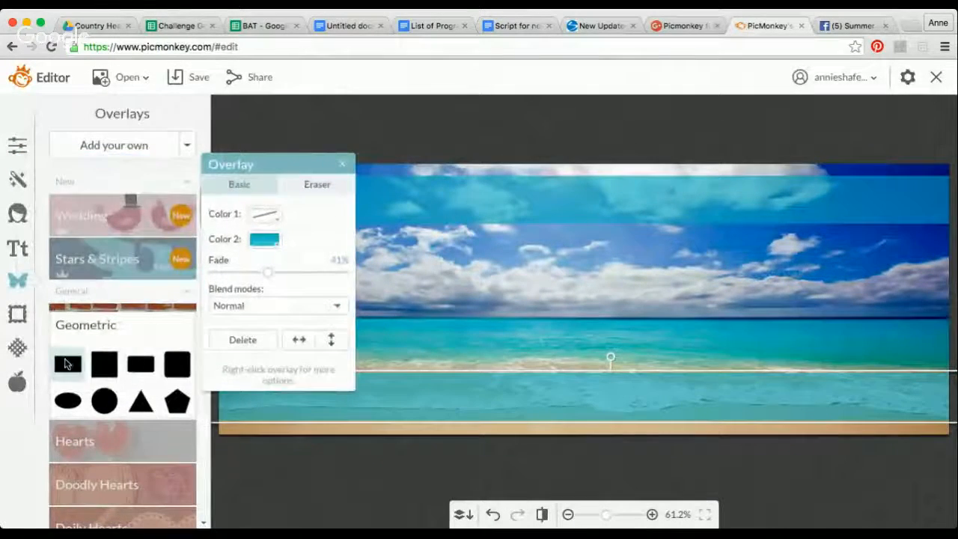
pyautogui.click(68, 364)
pyautogui.moveTo(594, 286); pyautogui.dragTo(421, 268)
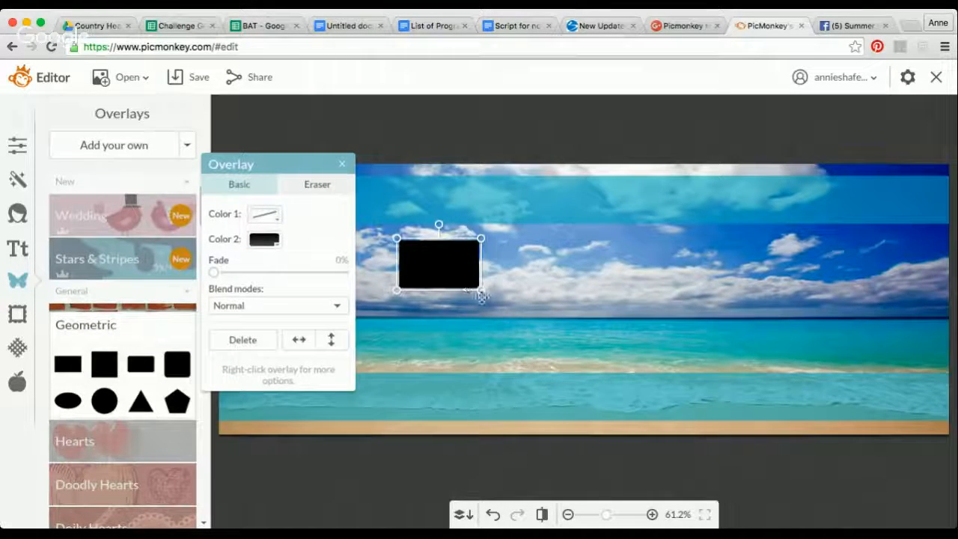
pyautogui.moveTo(479, 288); pyautogui.dragTo(784, 367)
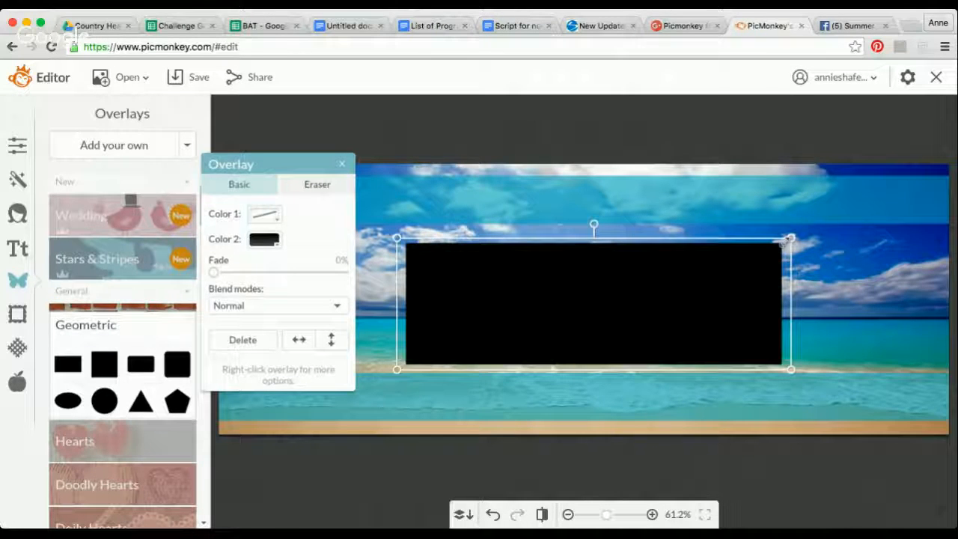
pyautogui.moveTo(785, 239); pyautogui.dragTo(791, 230)
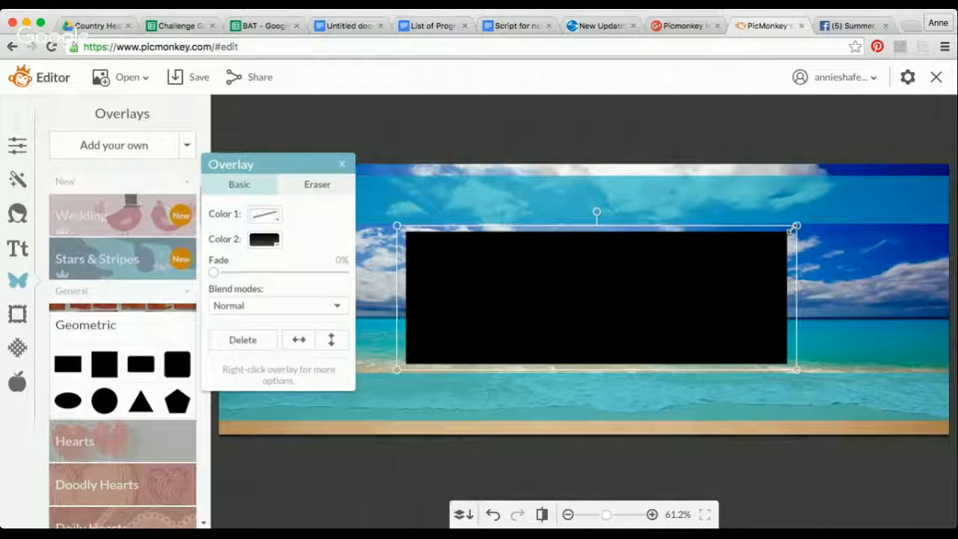
# - Fill the center rectangle with white and fade it to 41%
pyautogui.click(269, 241)
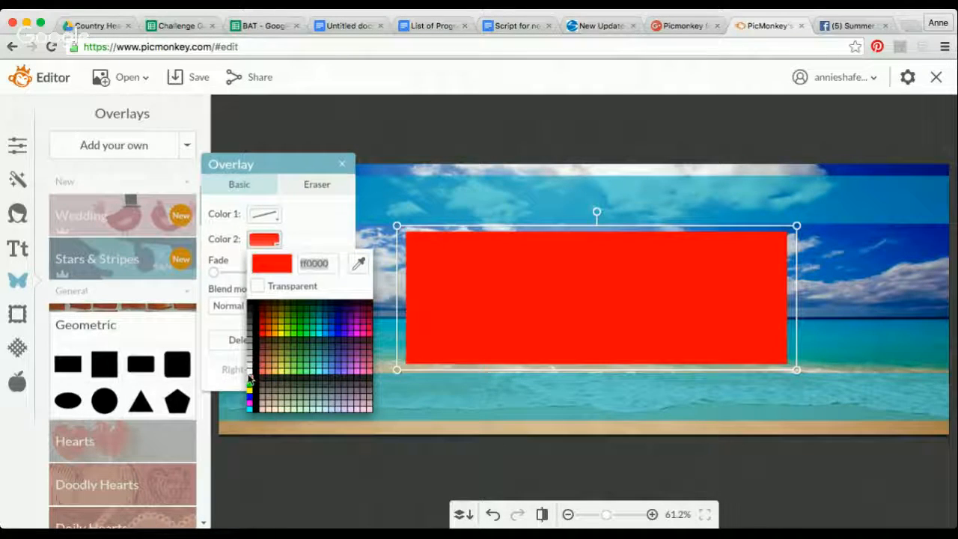
pyautogui.click(249, 374)
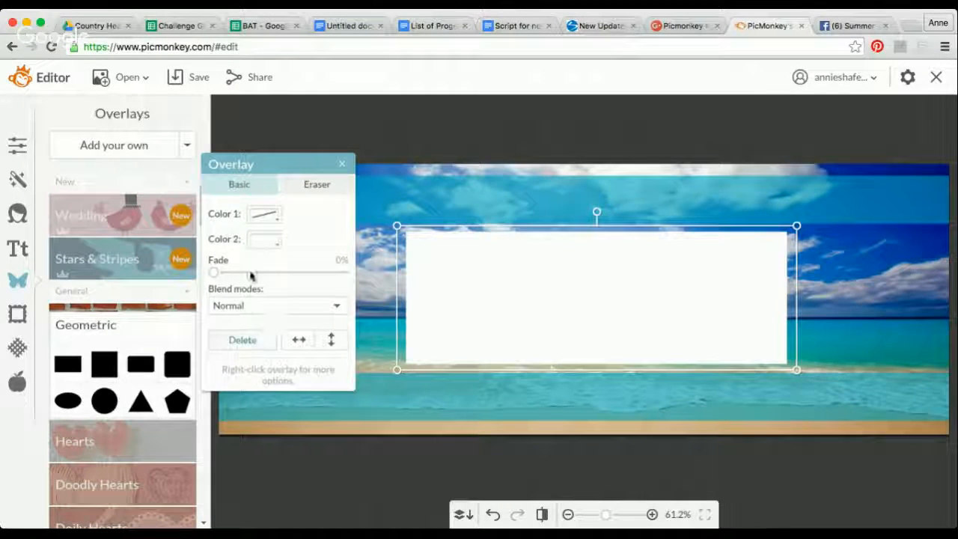
pyautogui.moveTo(214, 272); pyautogui.dragTo(270, 268)
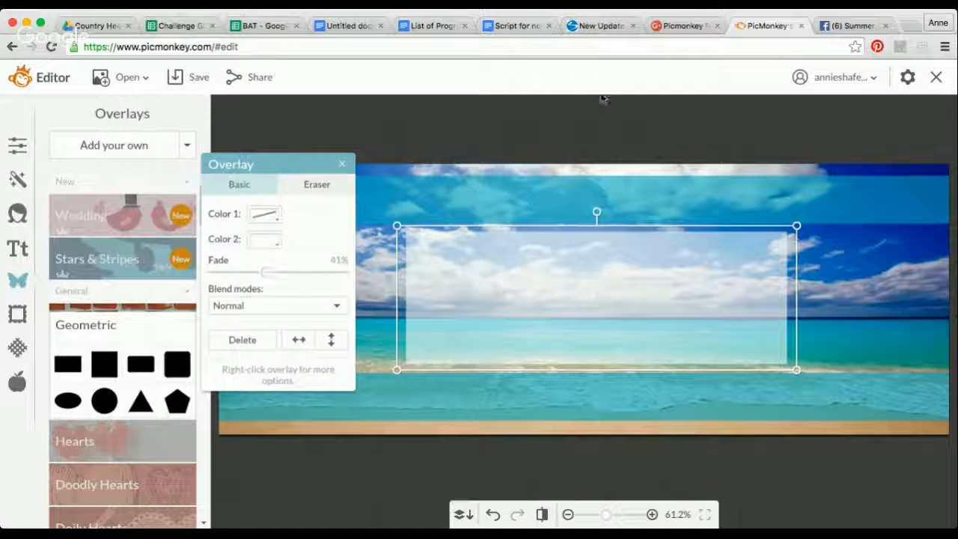
# - Following the Facebook example banner, add the dotted circle from the Basic labels and place it to the left of the white center box
pyautogui.click(849, 25)
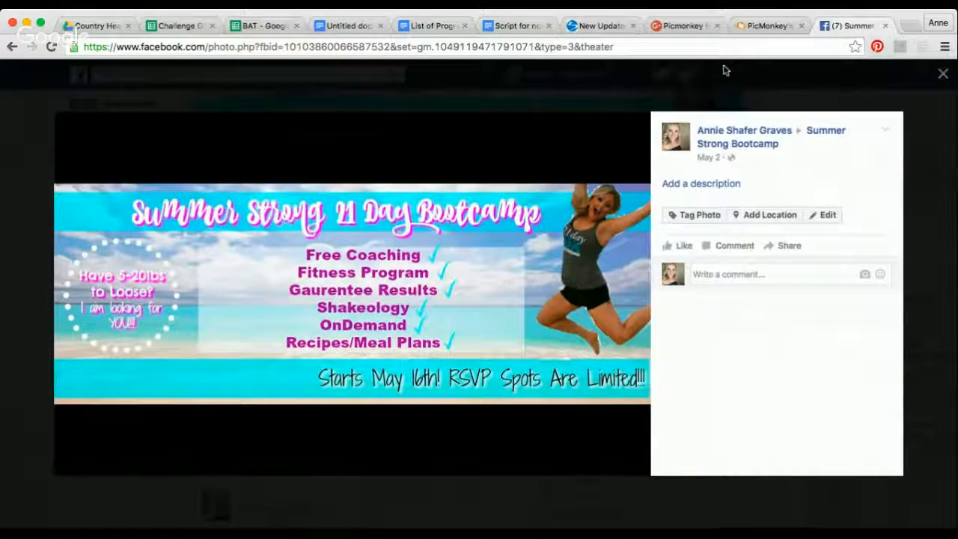
pyautogui.click(763, 25)
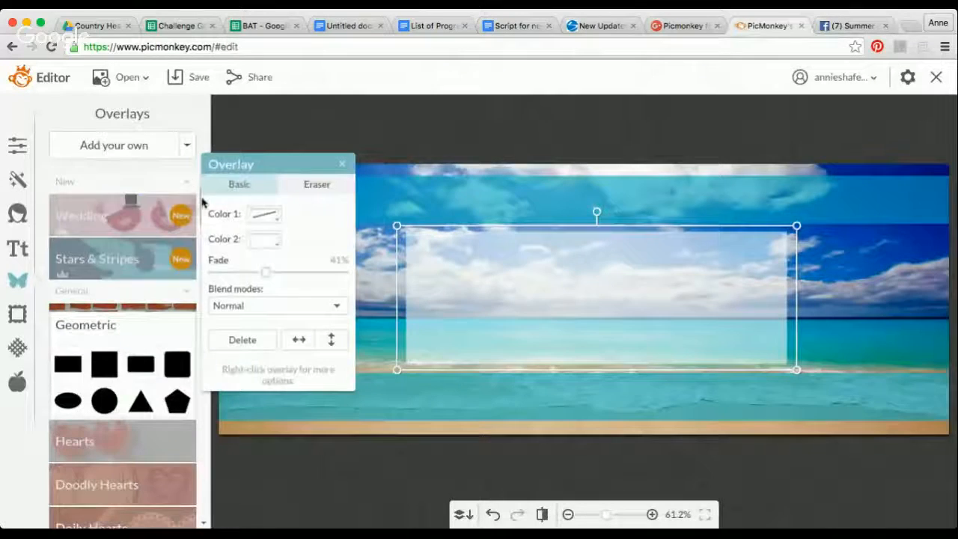
pyautogui.moveTo(228, 168); pyautogui.dragTo(257, 170)
pyautogui.moveTo(202, 218); pyautogui.dragTo(207, 374)
pyautogui.click(125, 401)
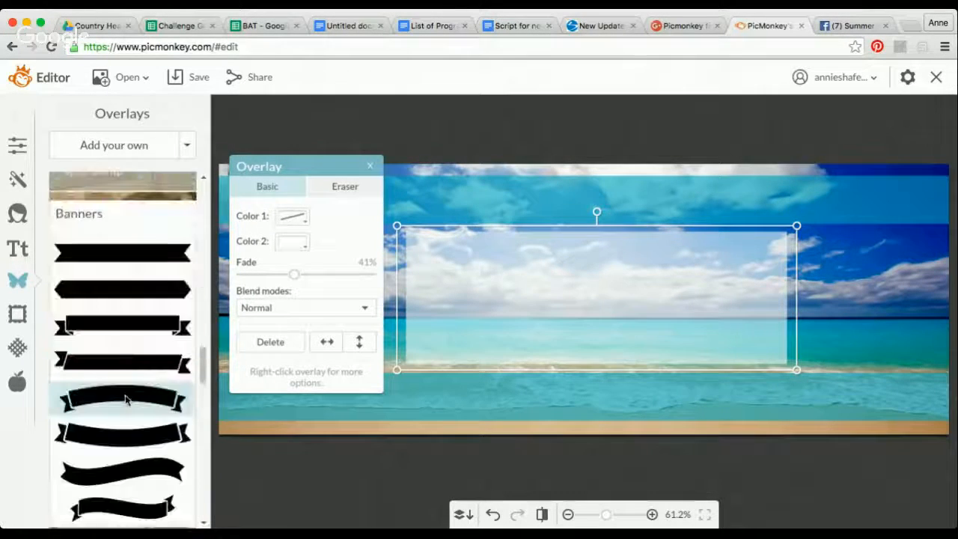
pyautogui.moveTo(205, 364); pyautogui.dragTo(205, 404)
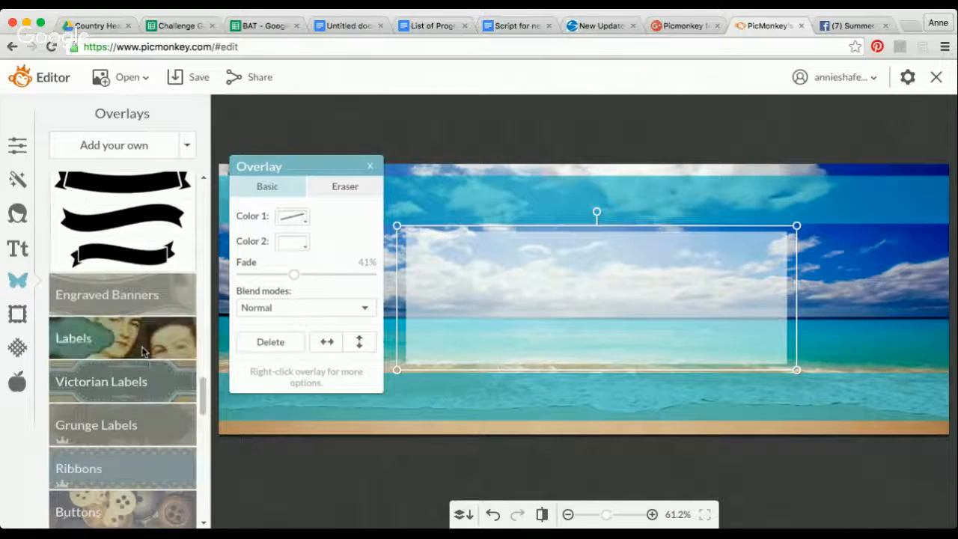
pyautogui.click(105, 338)
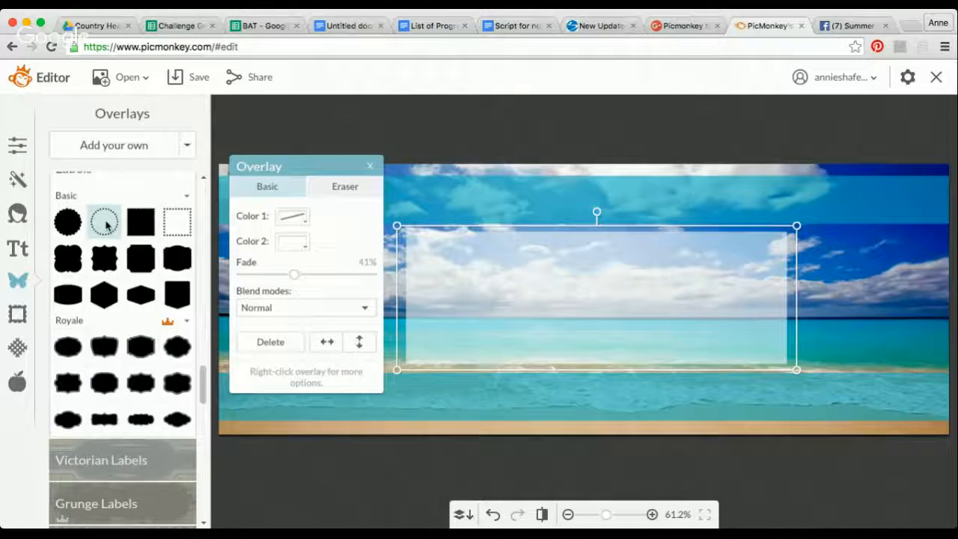
pyautogui.click(105, 223)
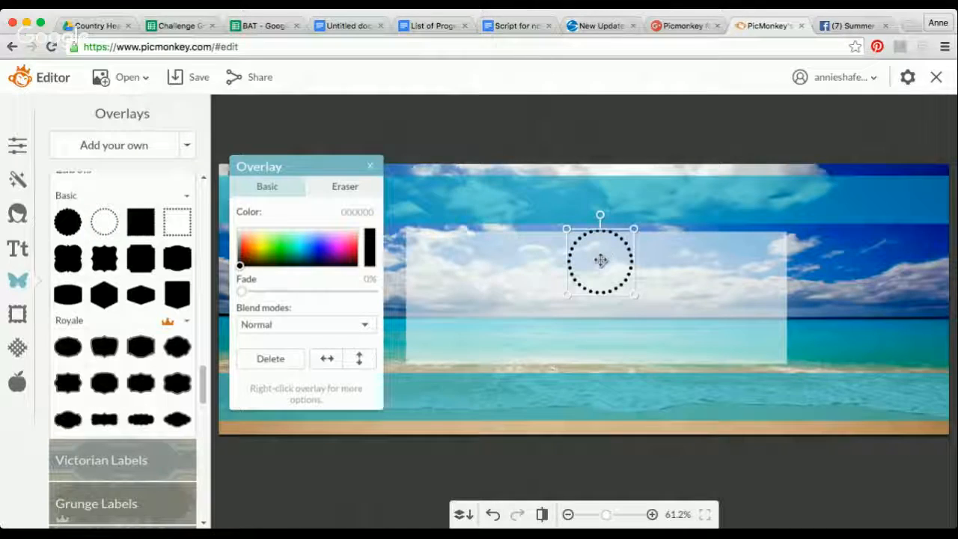
pyautogui.moveTo(335, 265); pyautogui.dragTo(291, 309)
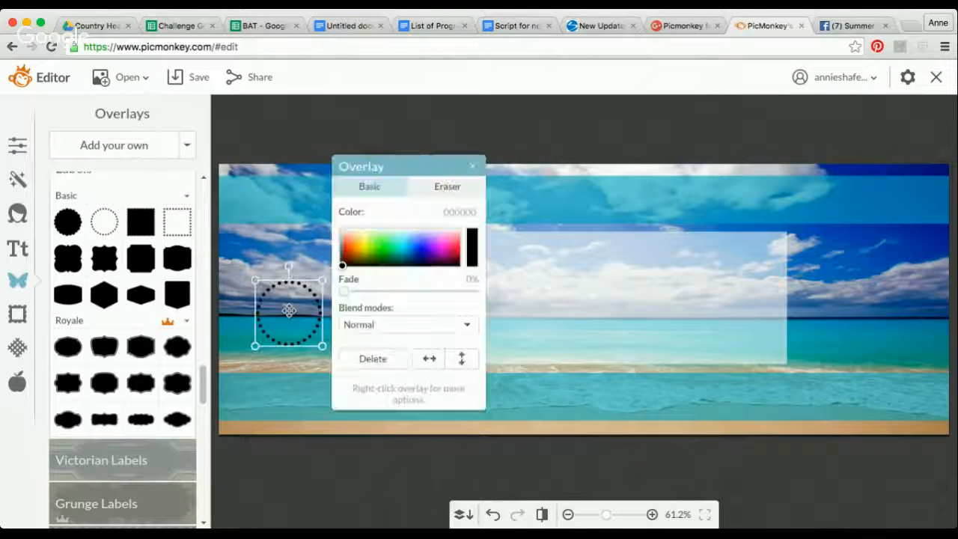
# - Color the dotted circle white (ffffff) and enlarge it to nearly fill the height between the two turquoise bands
pyautogui.click(470, 247)
pyautogui.click(516, 196)
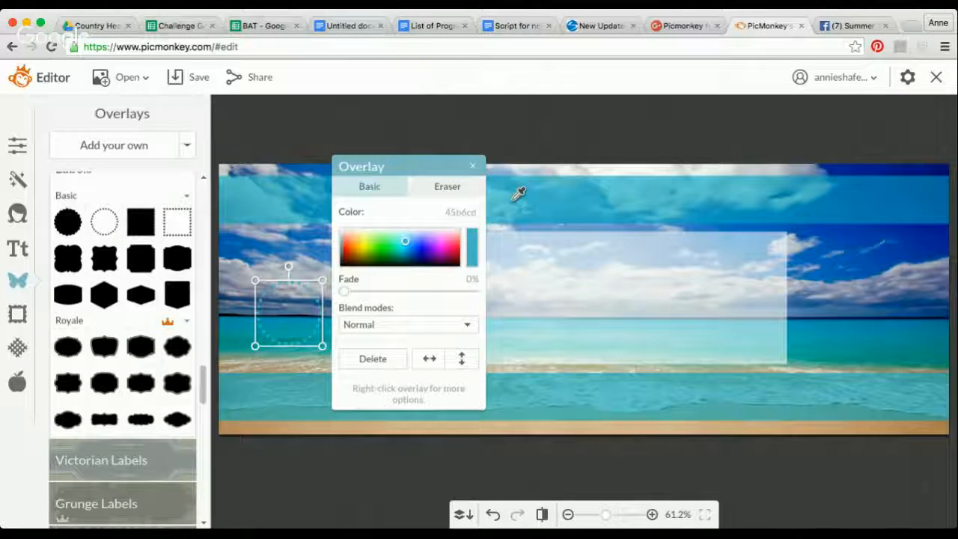
pyautogui.moveTo(321, 280); pyautogui.dragTo(410, 216)
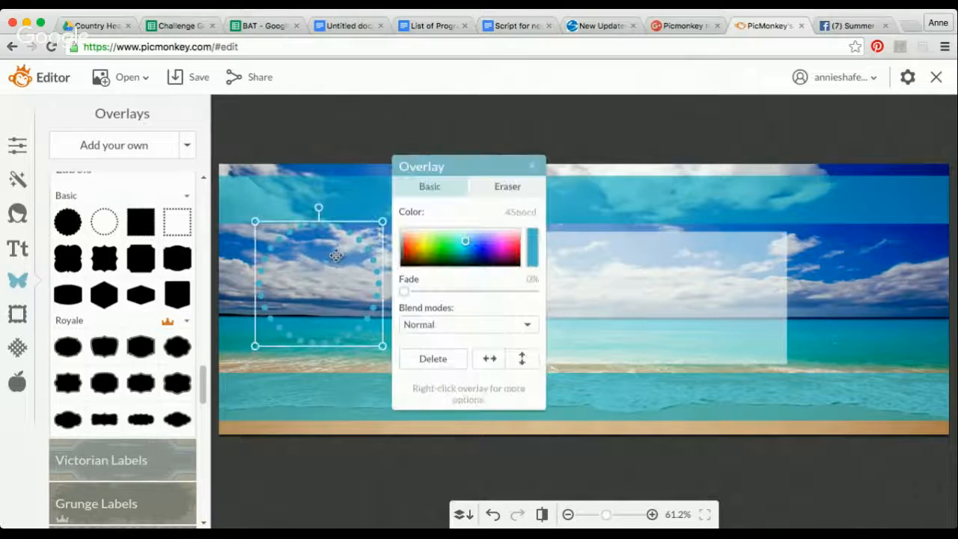
pyautogui.moveTo(335, 255); pyautogui.dragTo(323, 268)
pyautogui.click(466, 246)
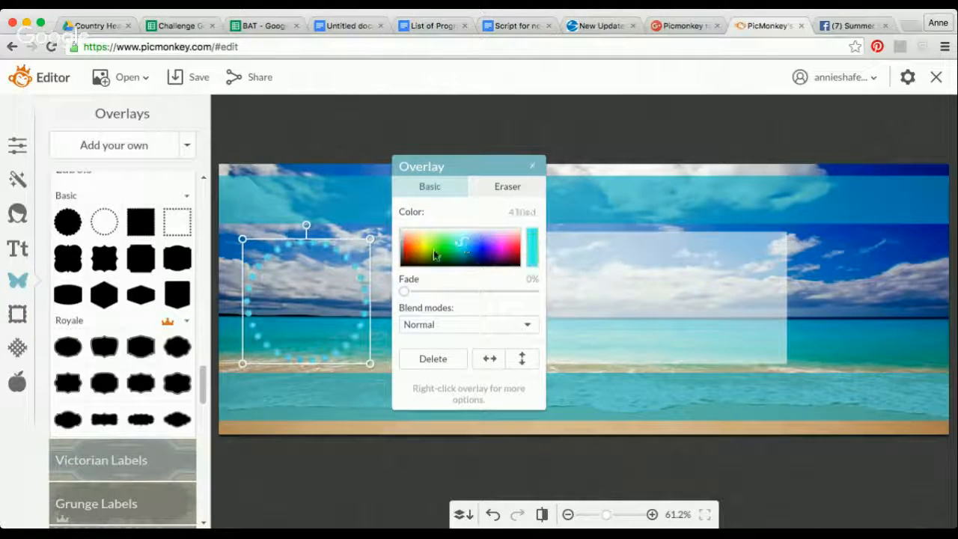
pyautogui.moveTo(399, 234); pyautogui.dragTo(392, 219)
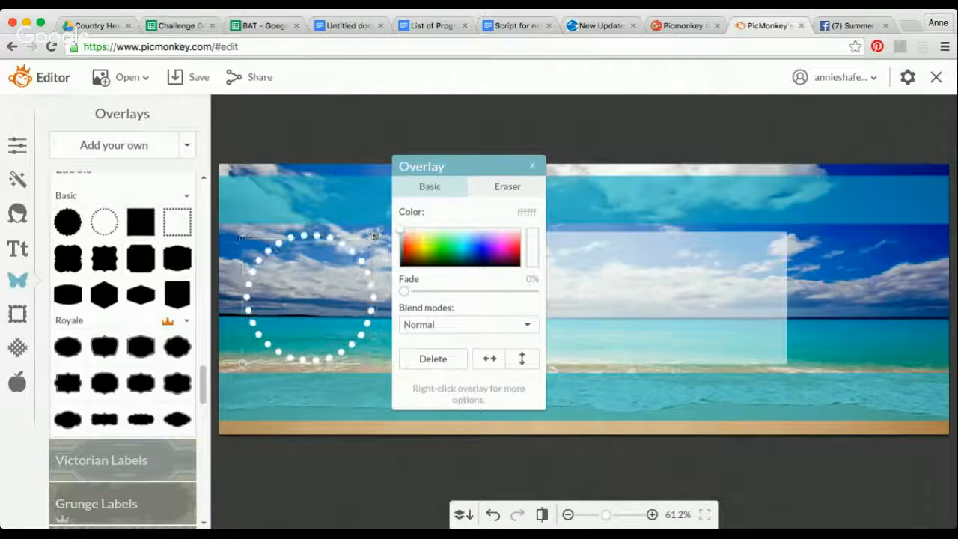
pyautogui.moveTo(321, 289); pyautogui.dragTo(327, 291)
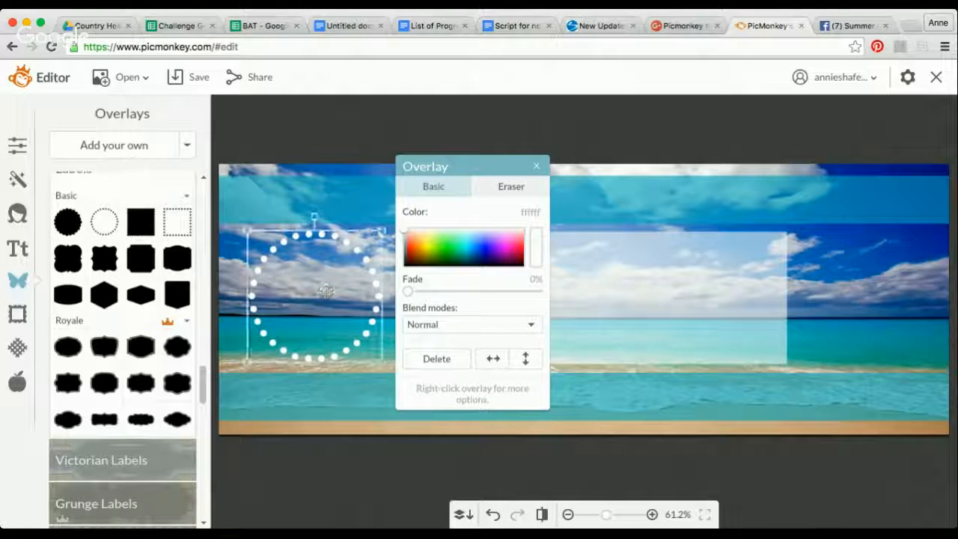
# - Following the Facebook example banner, add a text box on the upper turquoise band and widen it to the canvas's right edge
pyautogui.hotkey('ctrl', 'Tab')
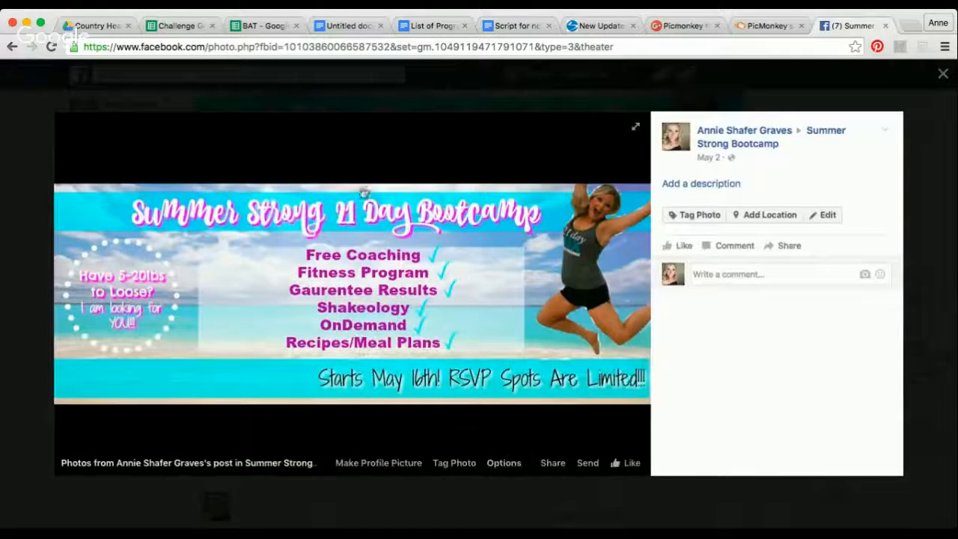
pyautogui.click(741, 27)
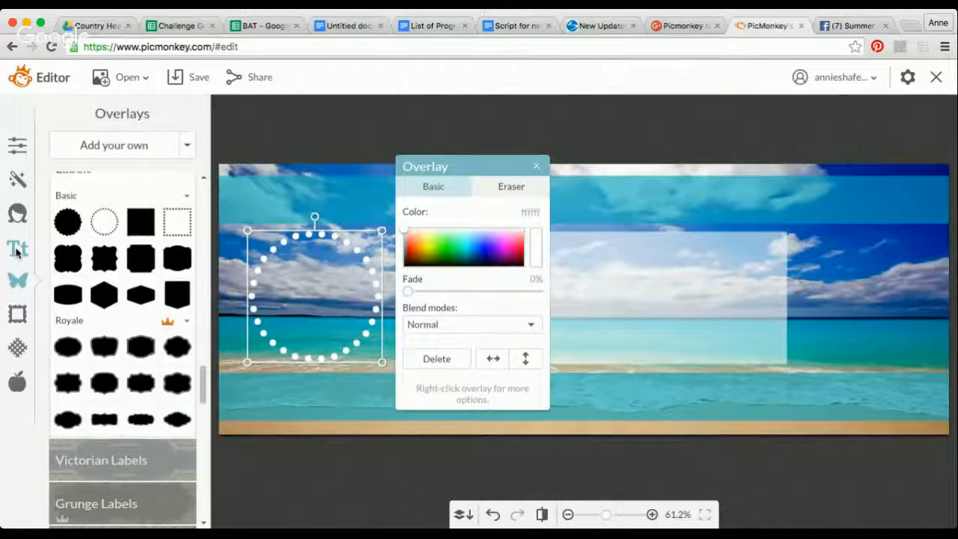
pyautogui.click(17, 251)
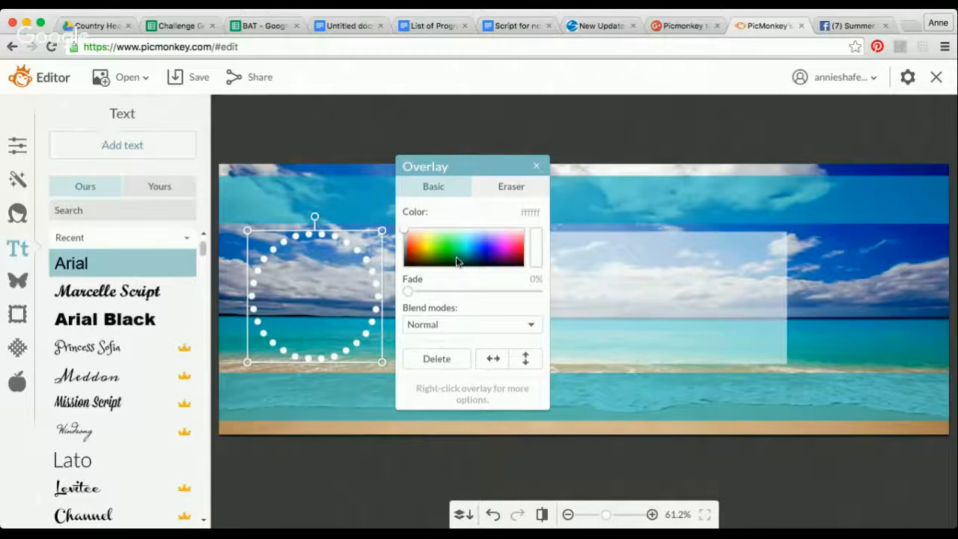
pyautogui.click(102, 143)
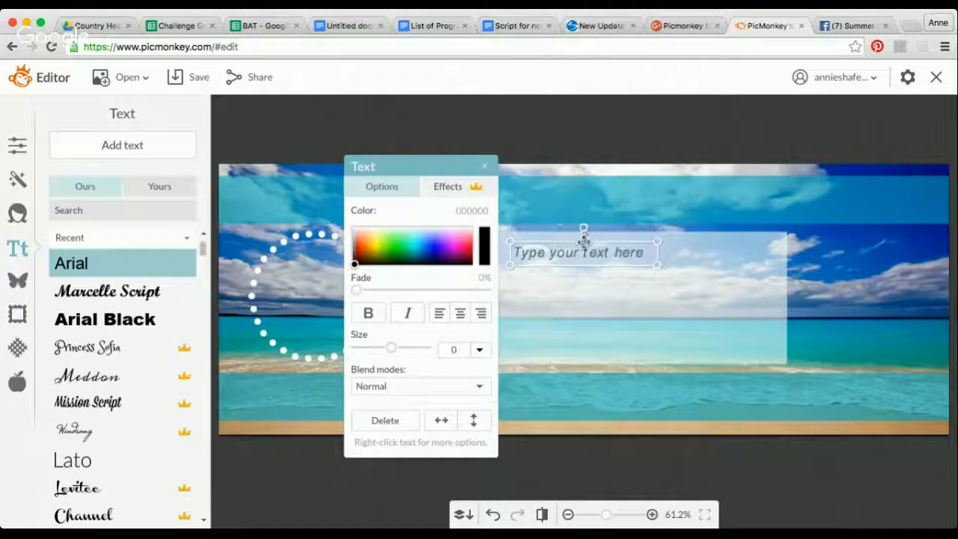
pyautogui.moveTo(573, 251); pyautogui.dragTo(449, 191)
pyautogui.moveTo(537, 192); pyautogui.dragTo(919, 190)
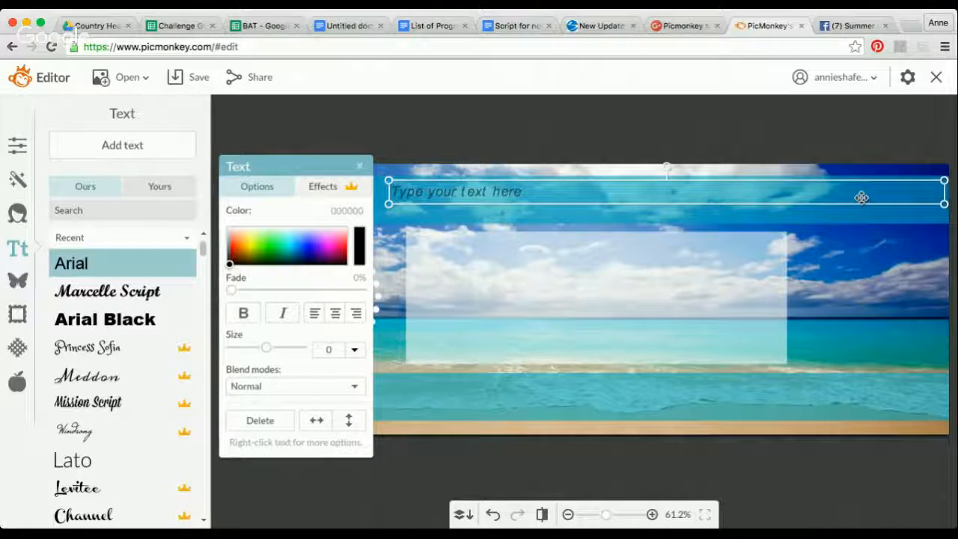
# - Enter the title "Summer Strong 21 Day Bootcamp" in the text box, checking the wording against the Facebook example banner
pyautogui.click(485, 191)
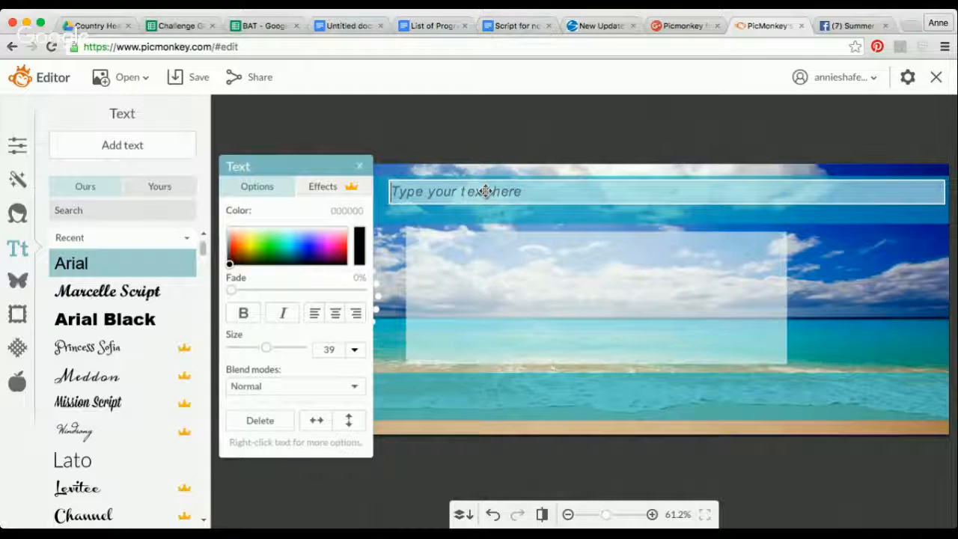
pyautogui.write('Summer Strong 21 Day')
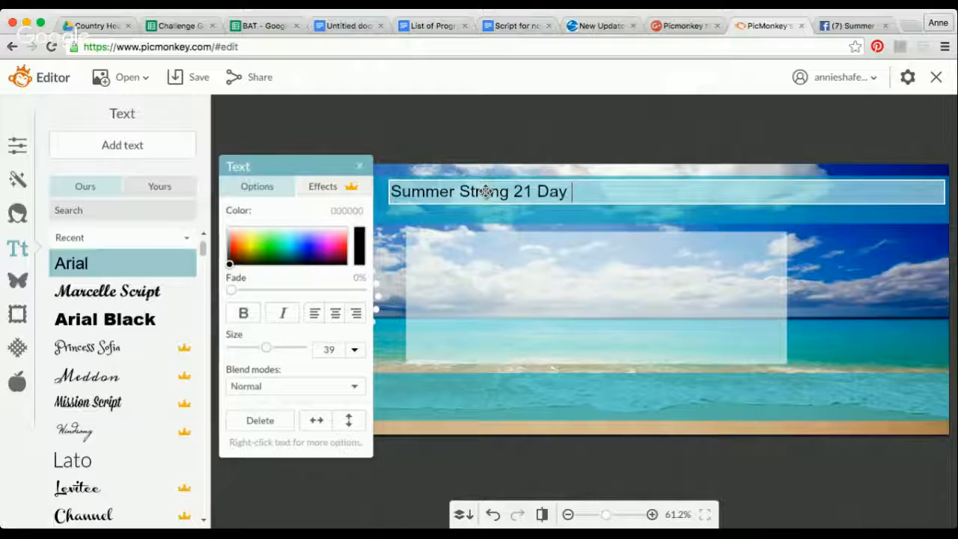
pyautogui.click(853, 25)
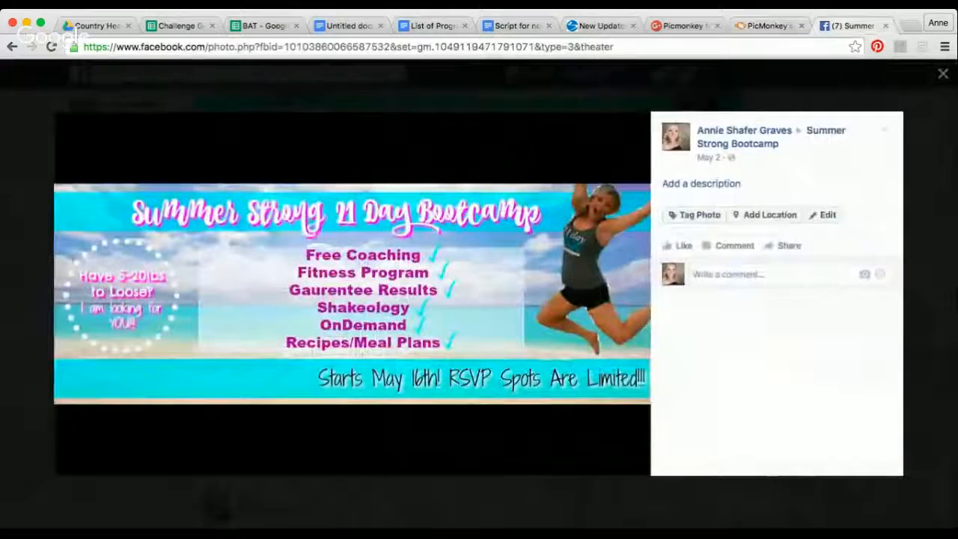
pyautogui.click(767, 26)
pyautogui.write('B')
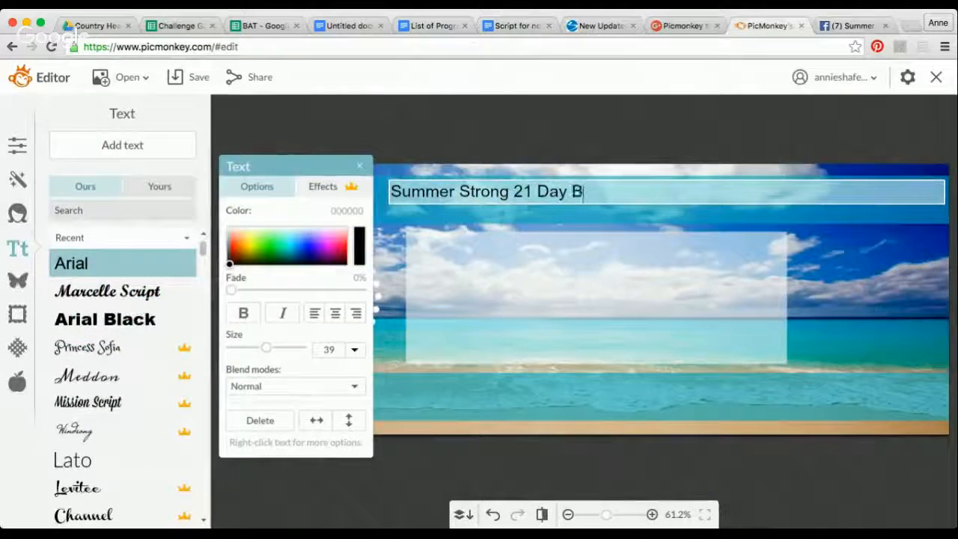
pyautogui.write('ootcamp')
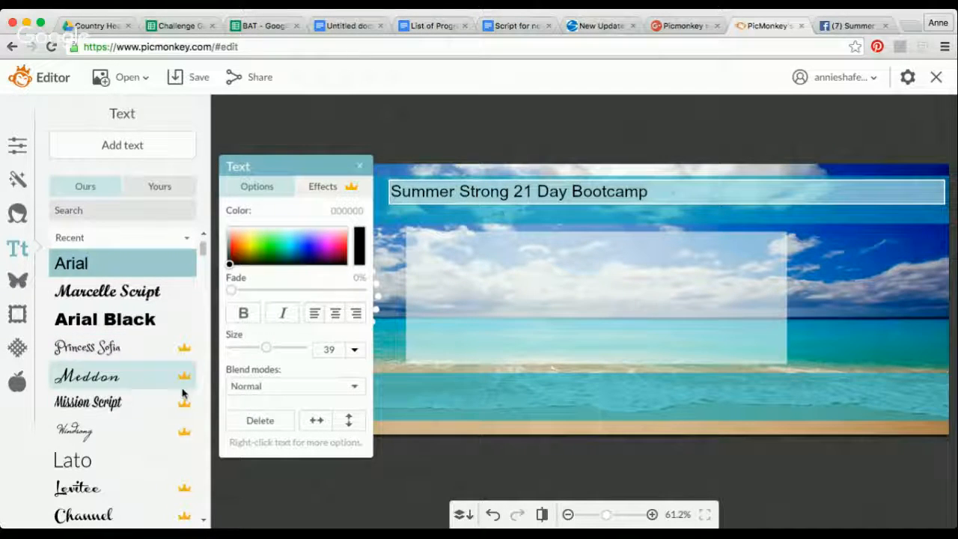
# - Set the title in the Marcelle Script font and color it white (ffffff)
pyautogui.click(137, 408)
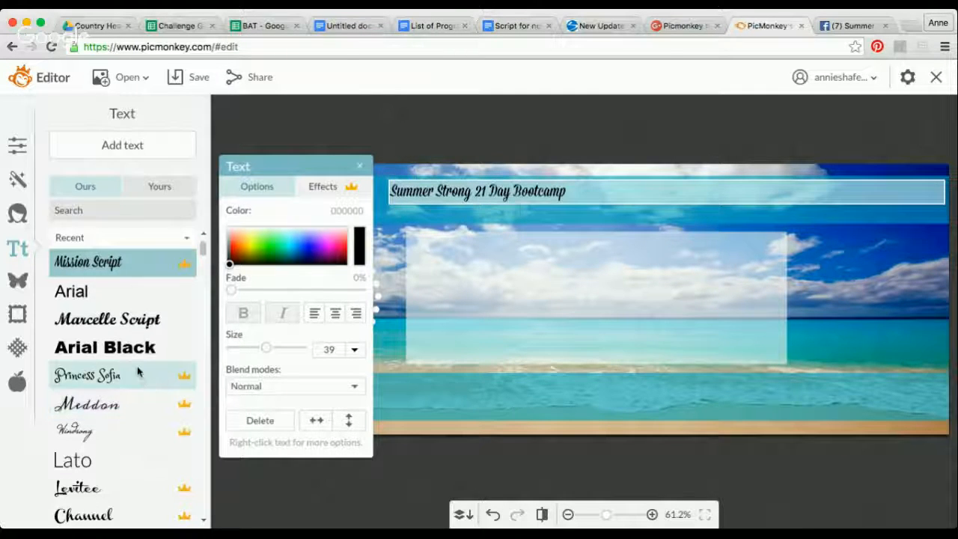
pyautogui.click(137, 334)
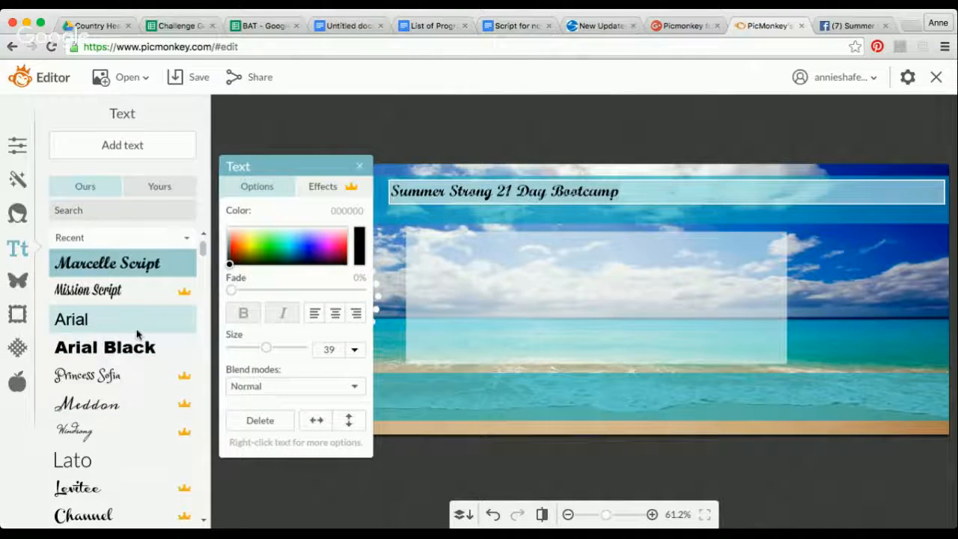
pyautogui.moveTo(228, 268); pyautogui.dragTo(220, 225)
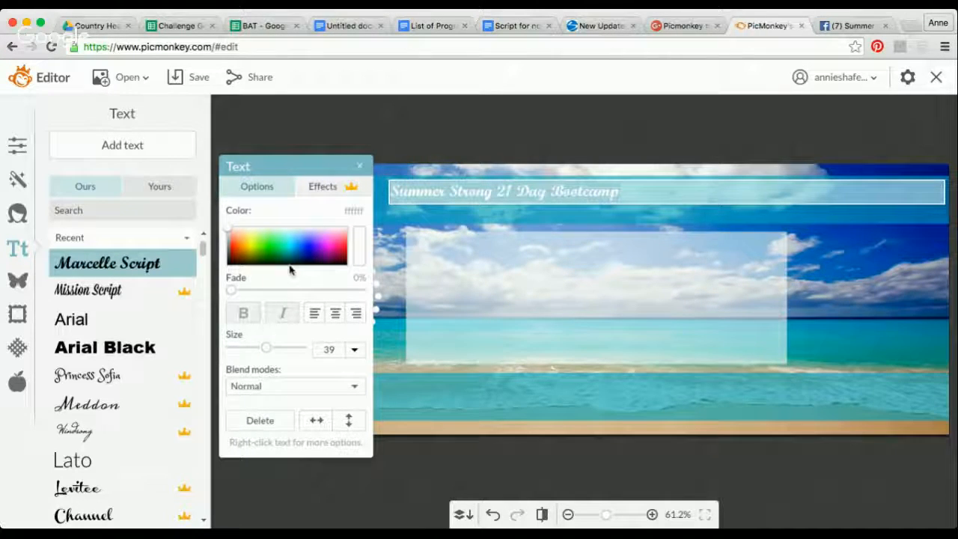
# - Compare with the Facebook example banner, set the title's size to 88 and center its height on the upper turquoise band
pyautogui.click(849, 25)
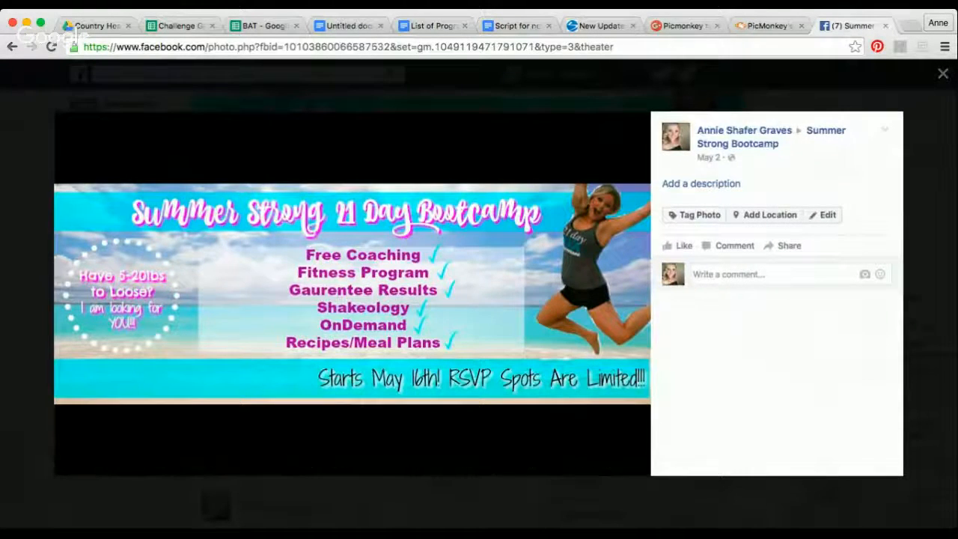
pyautogui.click(769, 25)
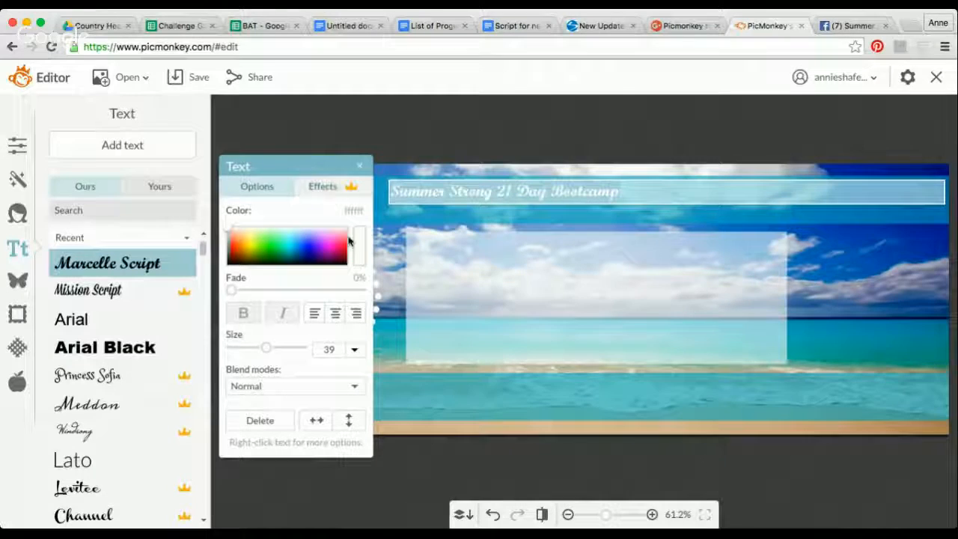
pyautogui.moveTo(268, 350); pyautogui.dragTo(287, 348)
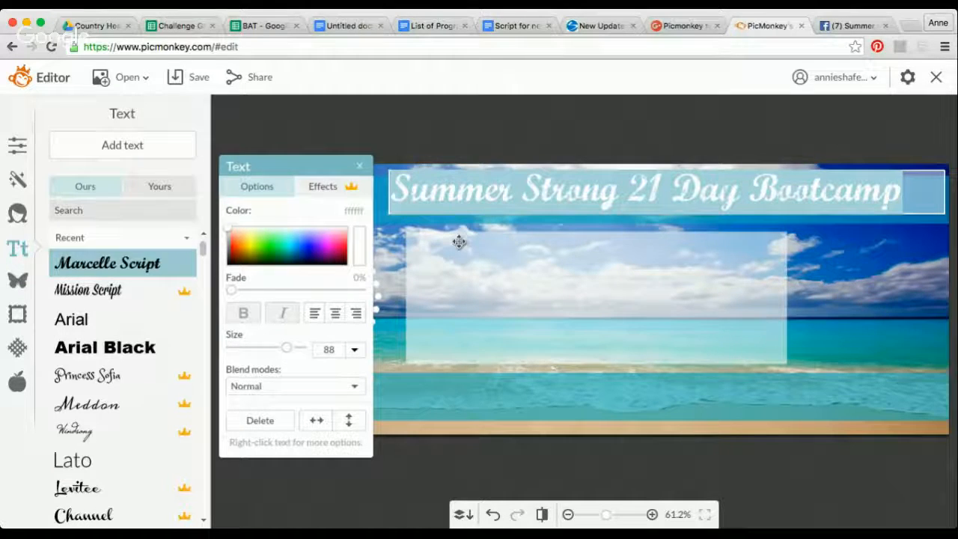
pyautogui.click(498, 200)
pyautogui.moveTo(516, 187); pyautogui.dragTo(546, 195)
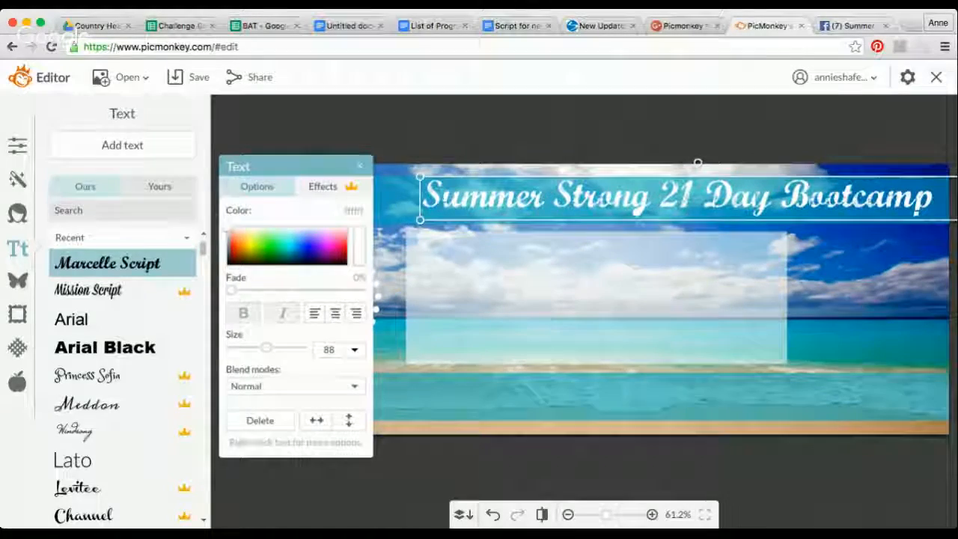
# - Following the Facebook example banner, add a text box and place it over the upper part of the dotted circle
pyautogui.click(852, 26)
pyautogui.click(740, 28)
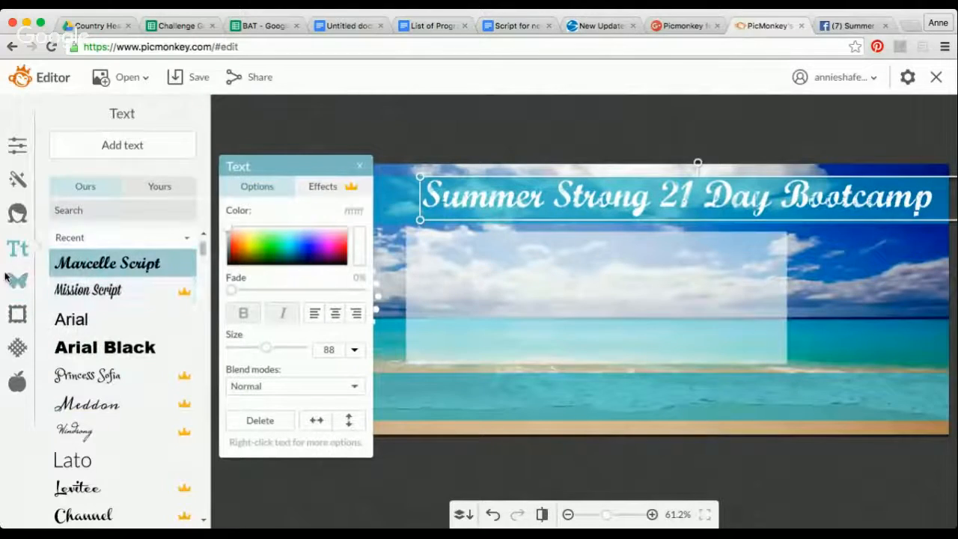
pyautogui.click(18, 281)
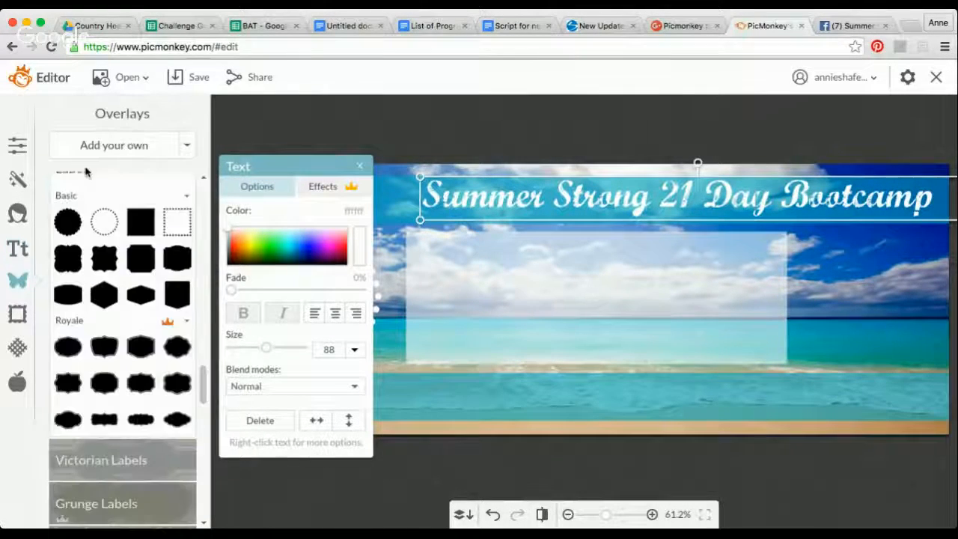
pyautogui.click(18, 249)
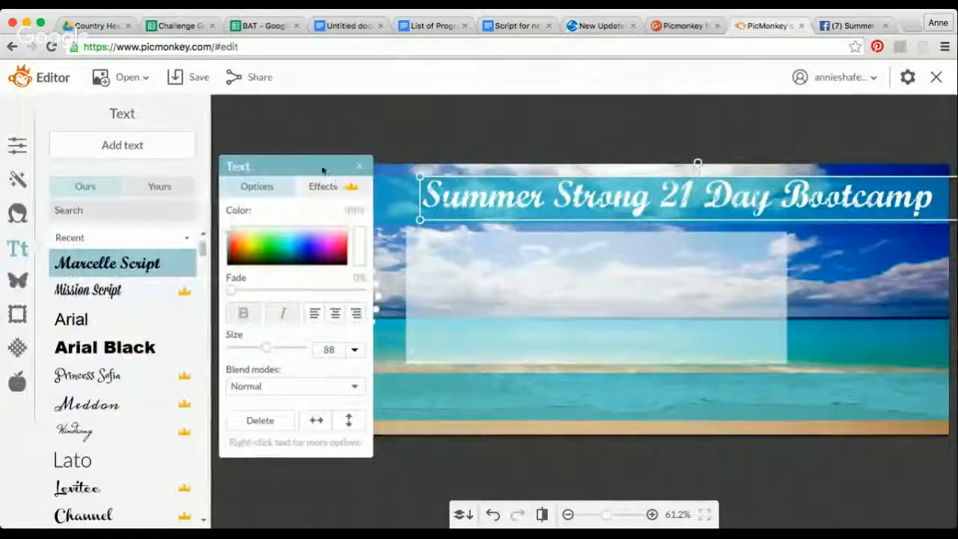
pyautogui.moveTo(323, 170); pyautogui.dragTo(258, 191)
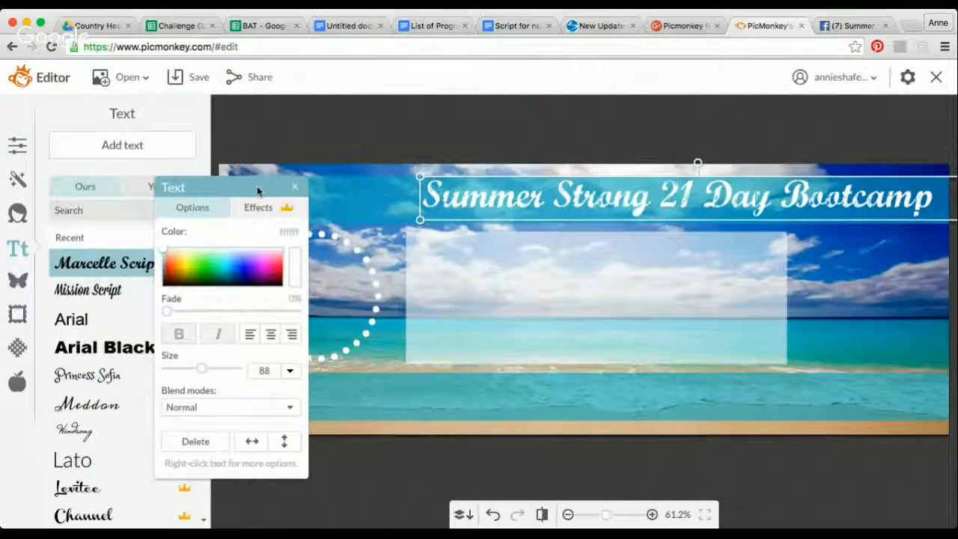
pyautogui.click(137, 145)
pyautogui.moveTo(545, 293); pyautogui.dragTo(296, 271)
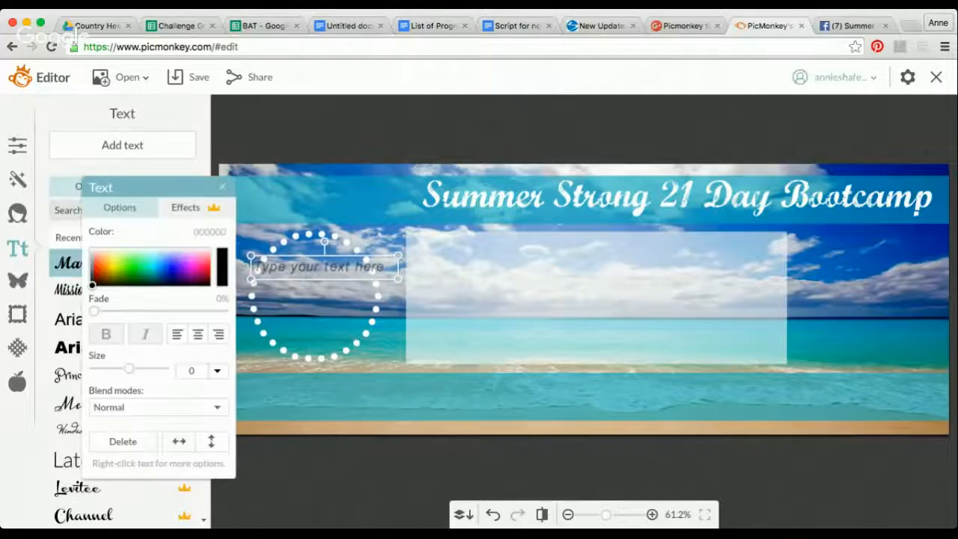
# - Check the circle wording on the Facebook example banner and enter "Have 5-20lbs to loose? I am looking for YOU!" in the text box
pyautogui.click(849, 25)
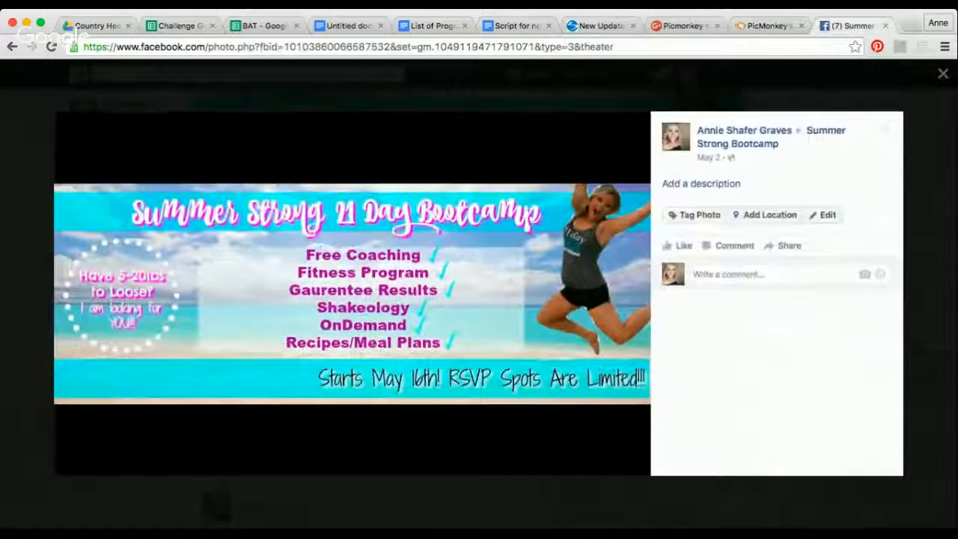
pyautogui.click(766, 25)
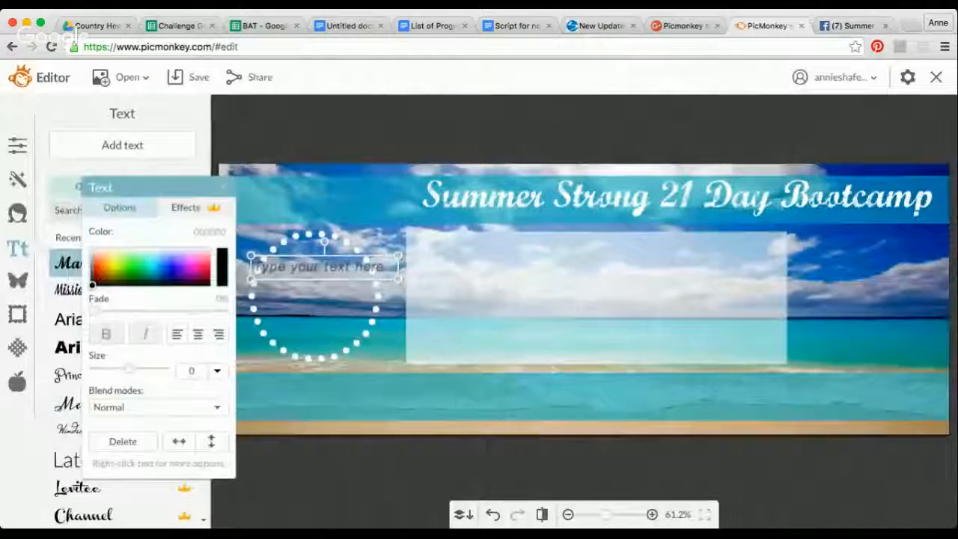
pyautogui.click(266, 269)
pyautogui.write('I love')
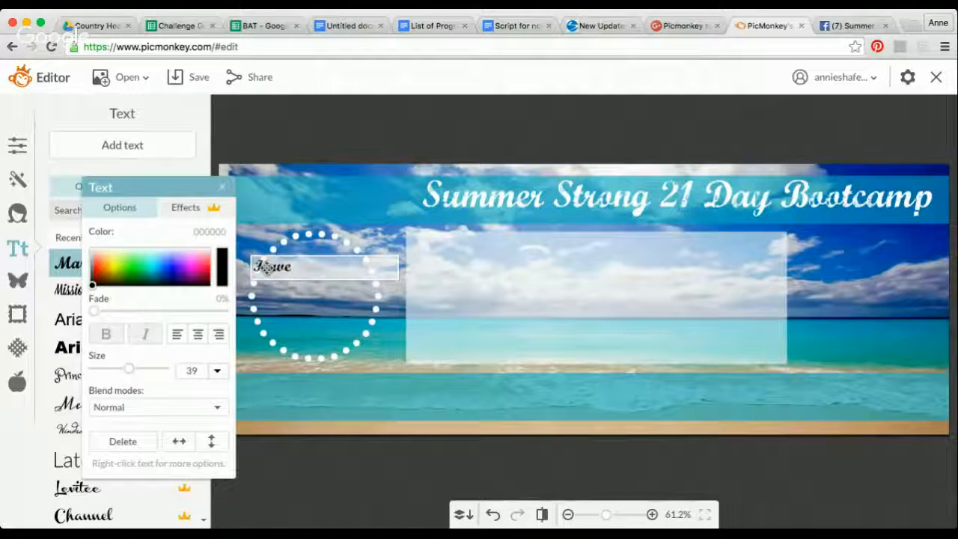
pyautogui.write(' 5-1')
pyautogui.press('BackSpace')
pyautogui.write('20lb ')
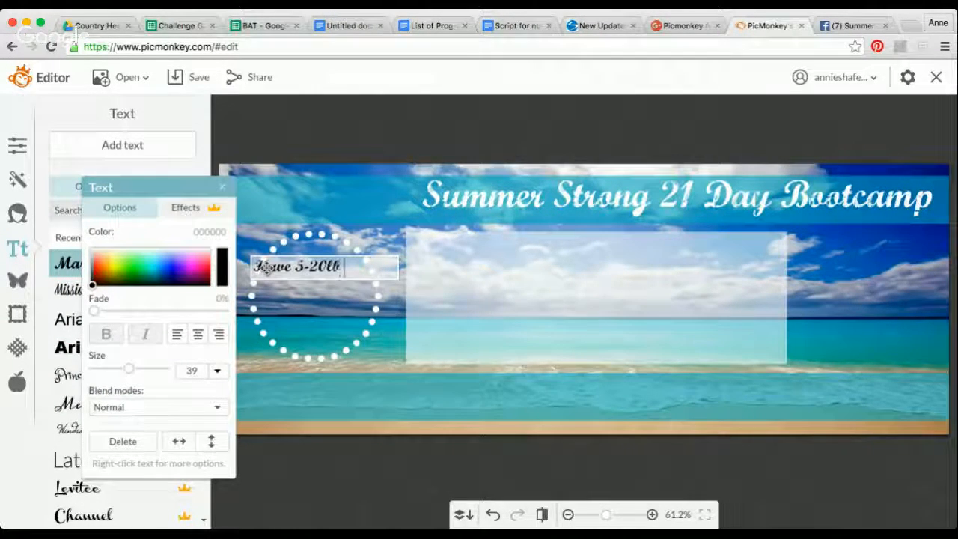
pyautogui.write('s to loose?')
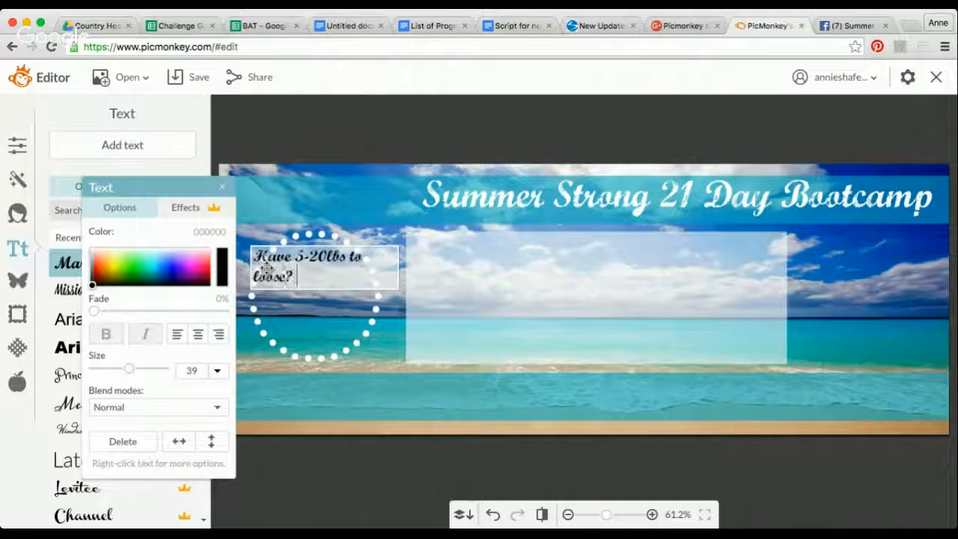
pyautogui.write('  I am looking for YOU!')
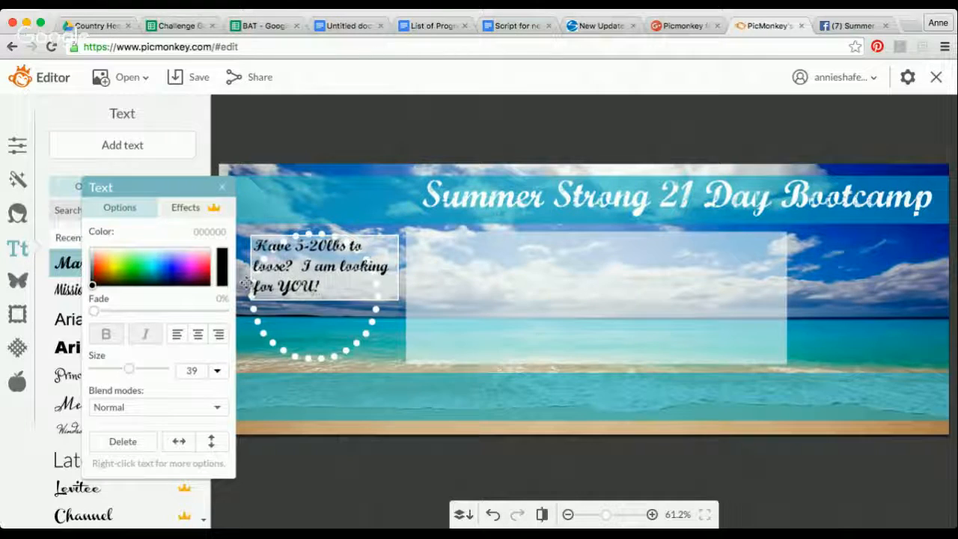
# - Center-align the "Have 5-20lbs to loose?" text and color it white (ffffff)
pyautogui.click(199, 334)
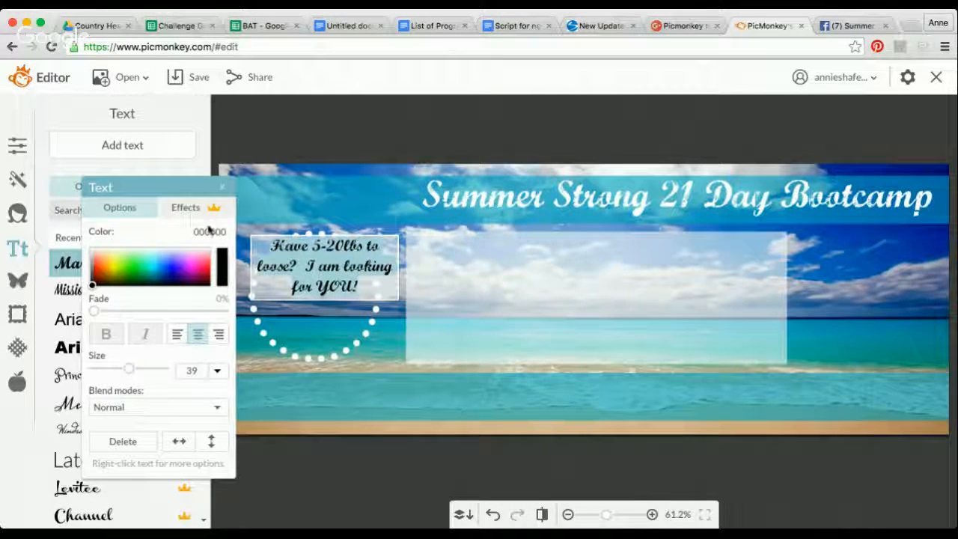
pyautogui.moveTo(93, 282); pyautogui.dragTo(80, 240)
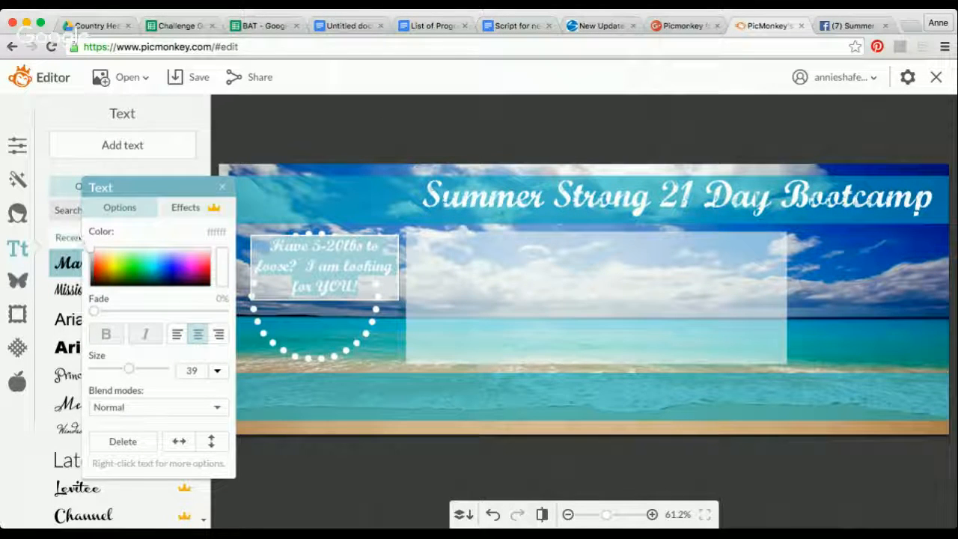
# - Start a new line before "I am looking for YOU!" and move the text into the middle of the dotted circle
pyautogui.click(365, 247)
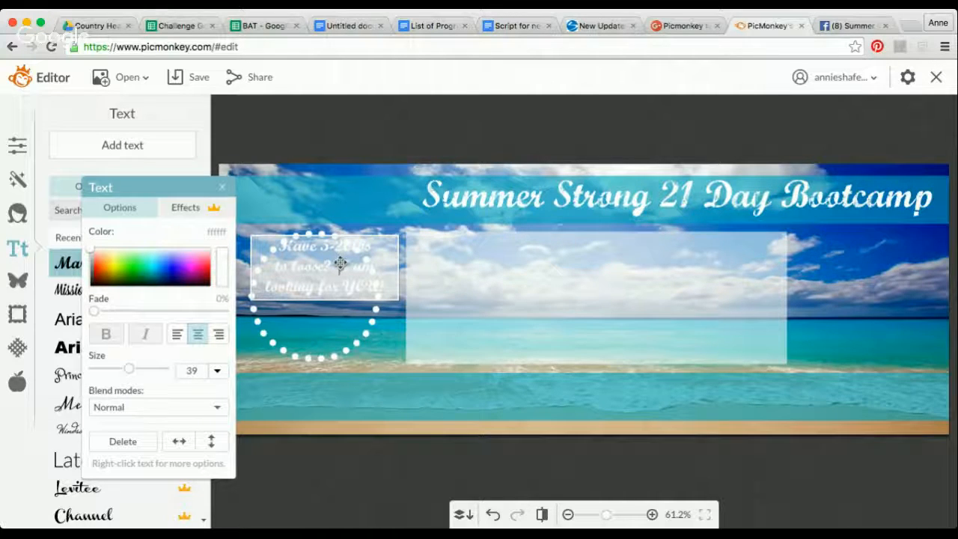
pyautogui.press('Return')
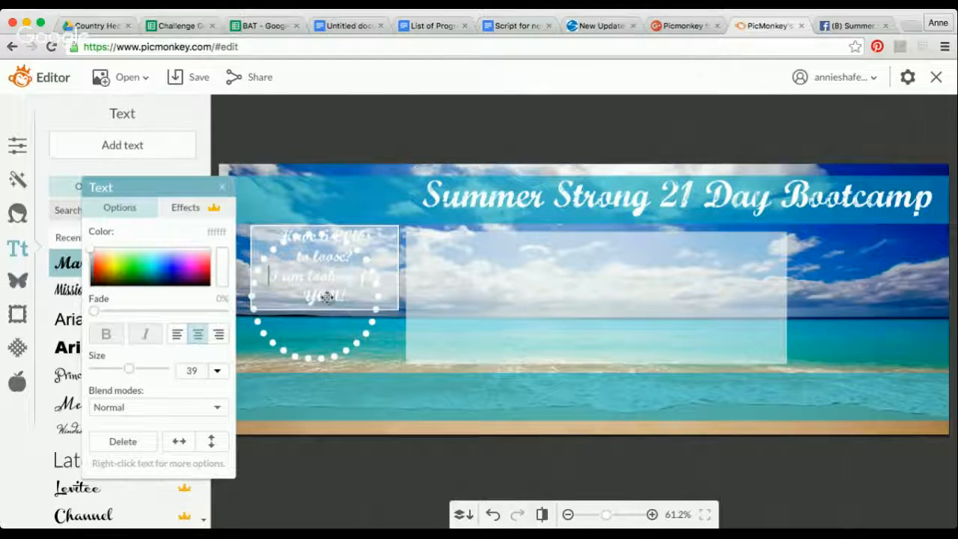
pyautogui.moveTo(329, 273); pyautogui.dragTo(319, 303)
# - Color all the text in the dotted circle near-black (040404) and set it in the Arial font
pyautogui.doubleClick(320, 301)
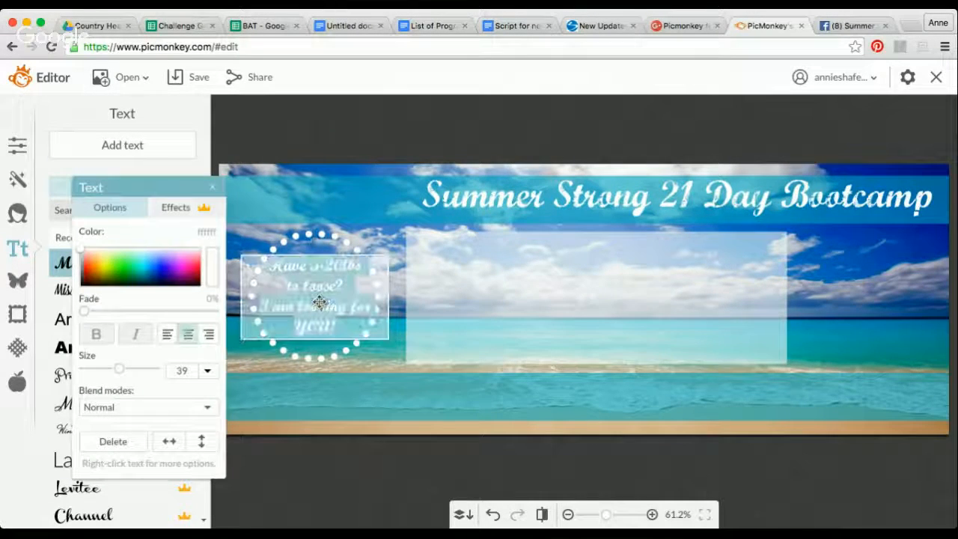
pyautogui.click(82, 284)
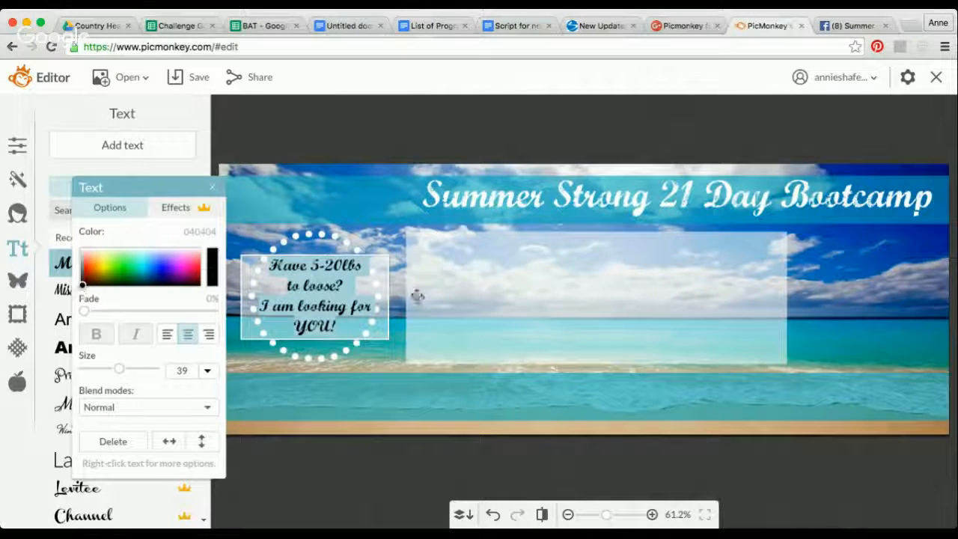
pyautogui.moveTo(166, 191); pyautogui.dragTo(202, 191)
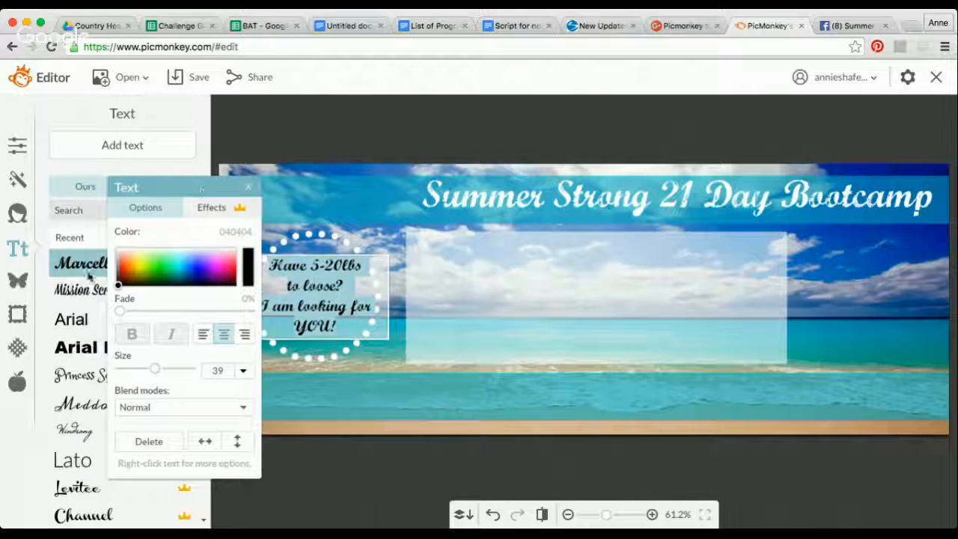
pyautogui.click(72, 320)
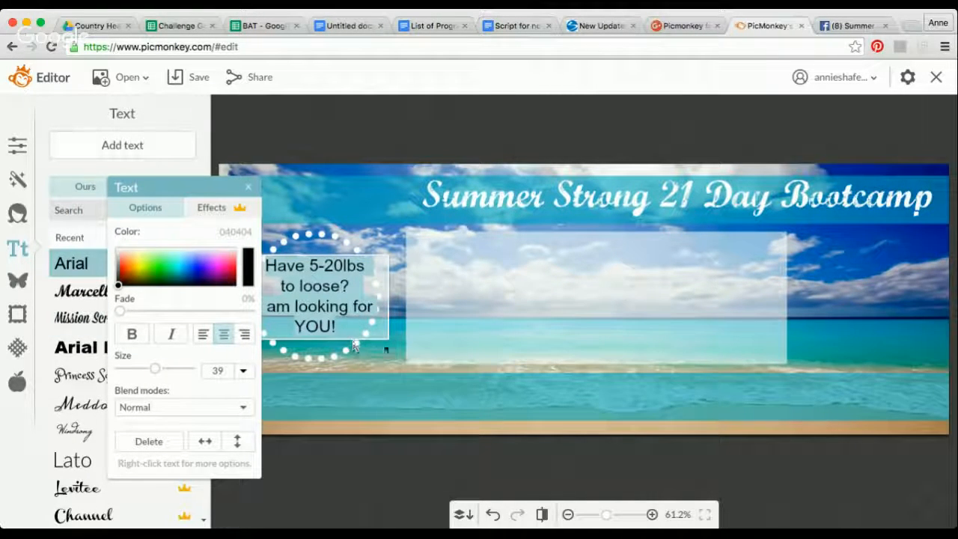
pyautogui.click(376, 353)
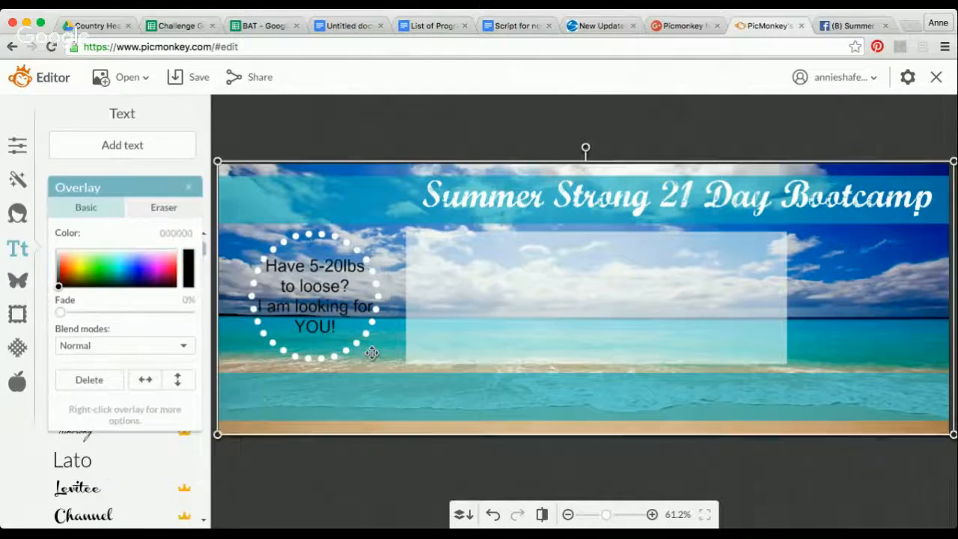
pyautogui.click(465, 126)
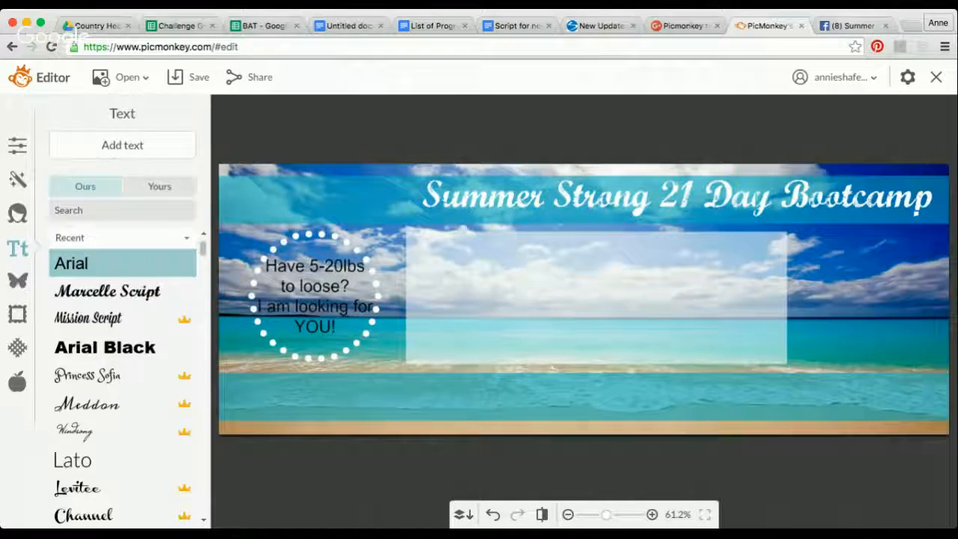
# - Following the Facebook example banner, add another text box, enlarge it and place it along the top of the translucent white box
pyautogui.hotkey('ctrl', 'Tab')
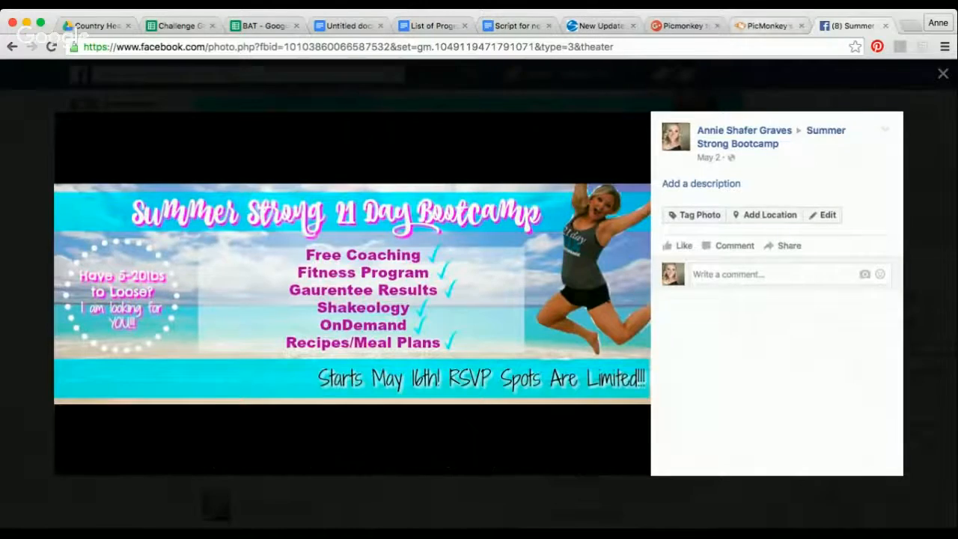
pyautogui.click(767, 26)
pyautogui.click(147, 148)
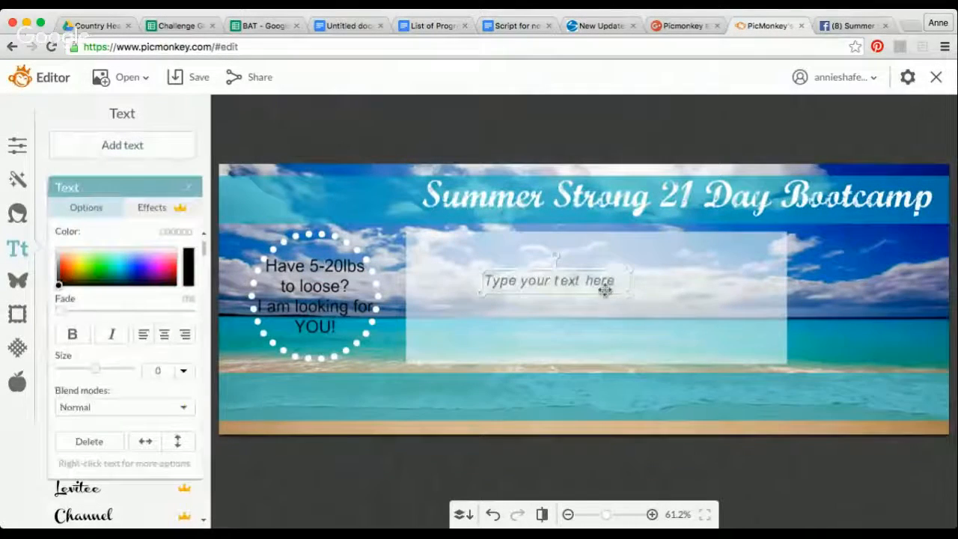
pyautogui.moveTo(628, 296); pyautogui.dragTo(824, 313)
pyautogui.moveTo(752, 293); pyautogui.dragTo(697, 255)
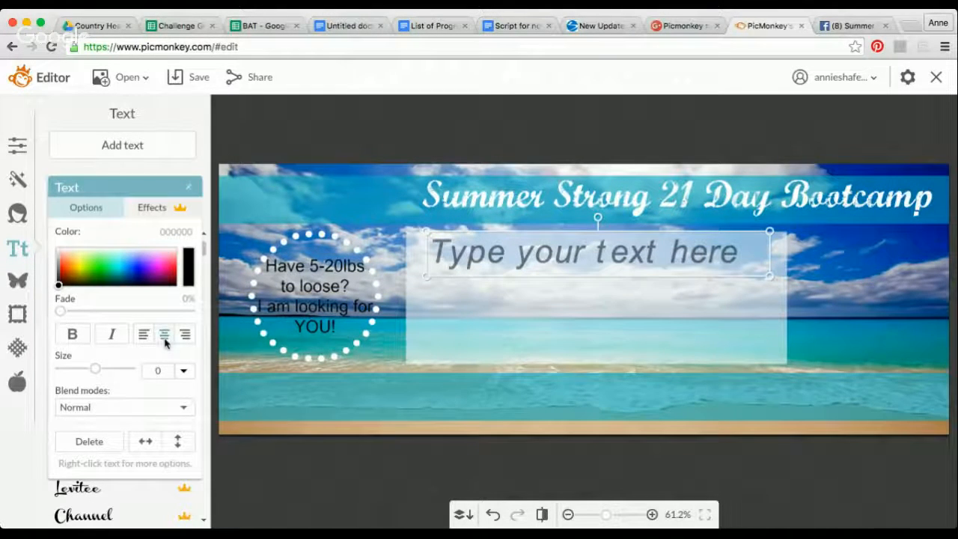
# - Center-align the new text and enter Nutrition, Fitness, Support, Prizes, Meal Plans and Recipes on separate lines
pyautogui.click(628, 243)
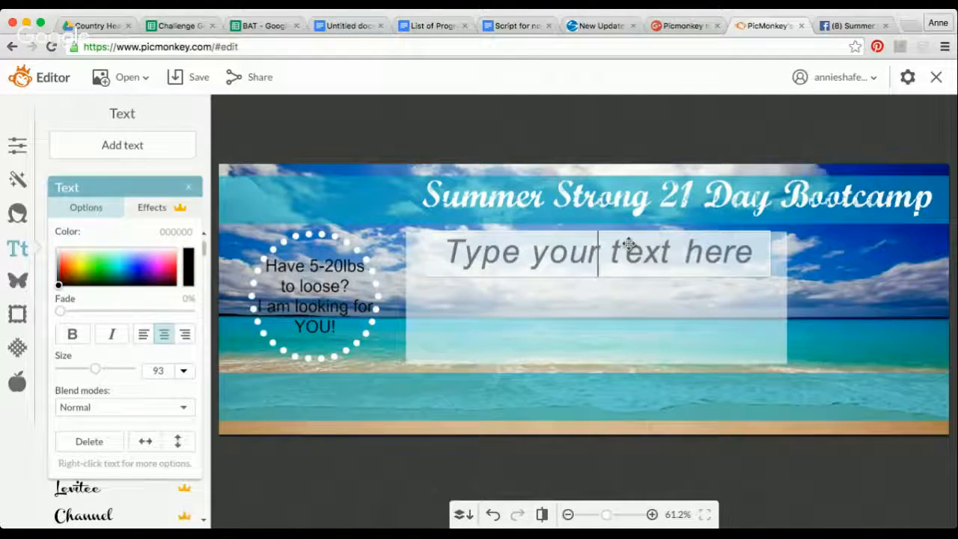
pyautogui.write('Nutrition')
pyautogui.press('Return')
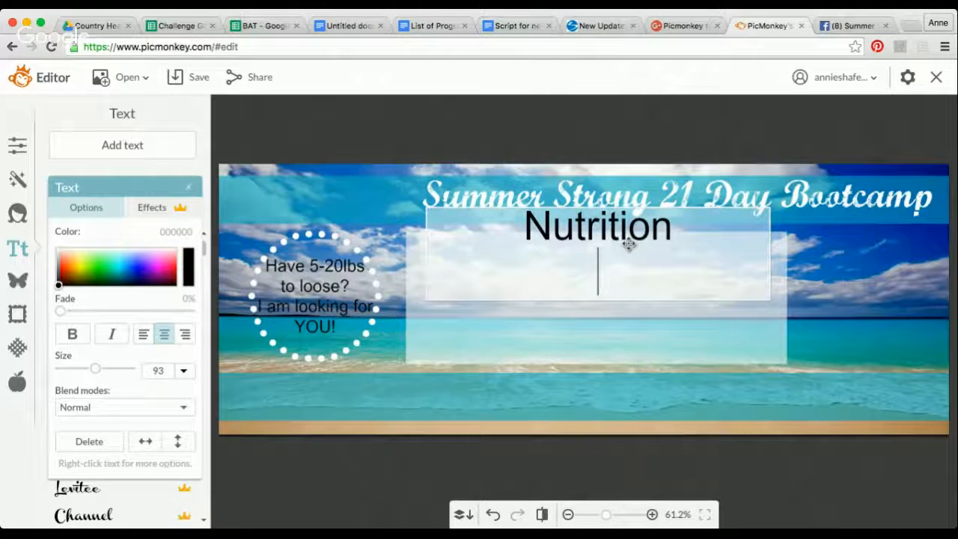
pyautogui.write('Fitness')
pyautogui.press('Return')
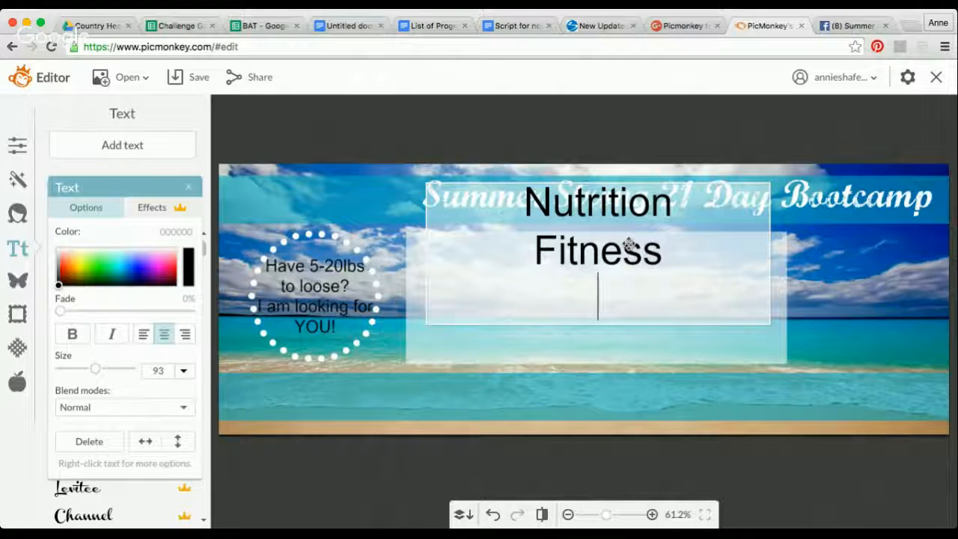
pyautogui.write('Support')
pyautogui.press('Return')
pyautogui.write('Prizes')
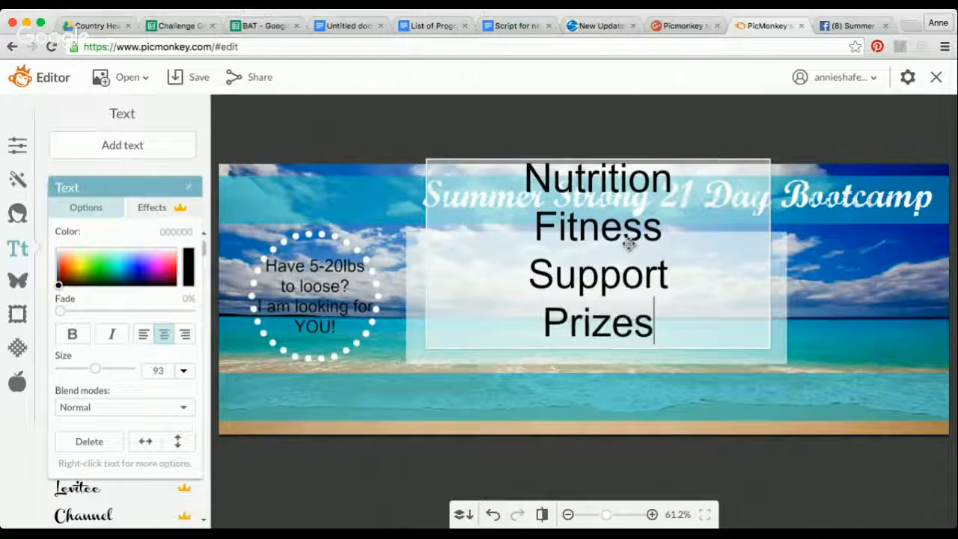
pyautogui.press('Return')
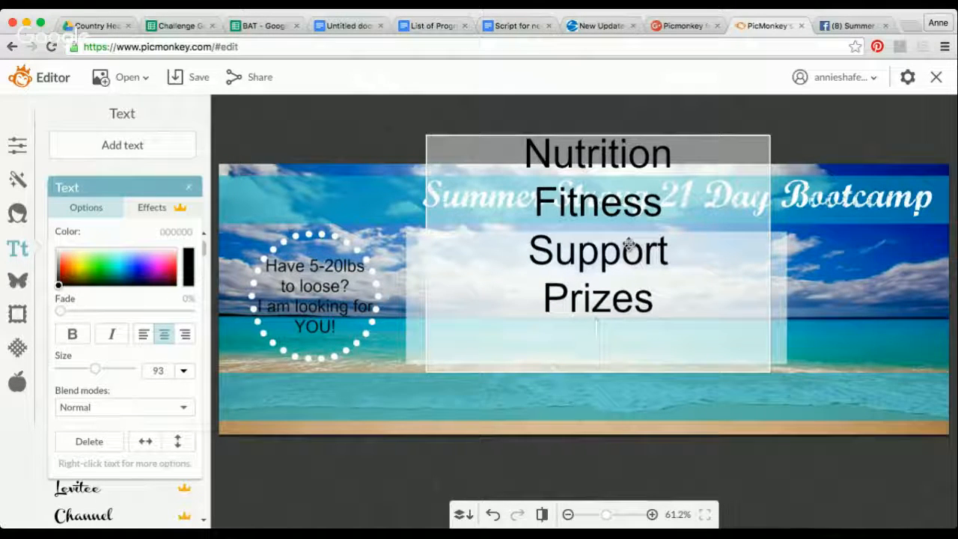
pyautogui.write('Meal Plans')
pyautogui.press('Return')
pyautogui.write('Recipes')
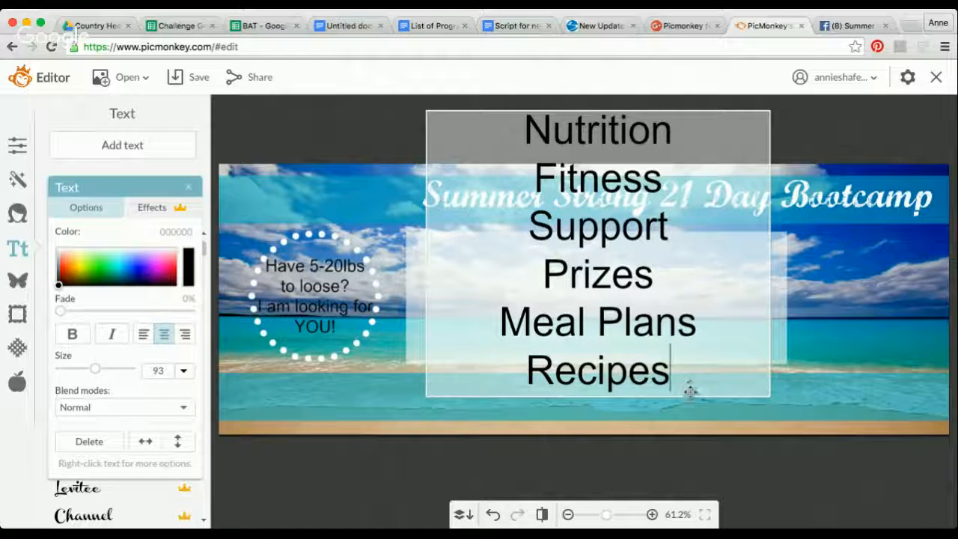
# - Select the whole list from Nutrition to Recipes and set its text size to 47
pyautogui.moveTo(682, 379); pyautogui.dragTo(496, 142)
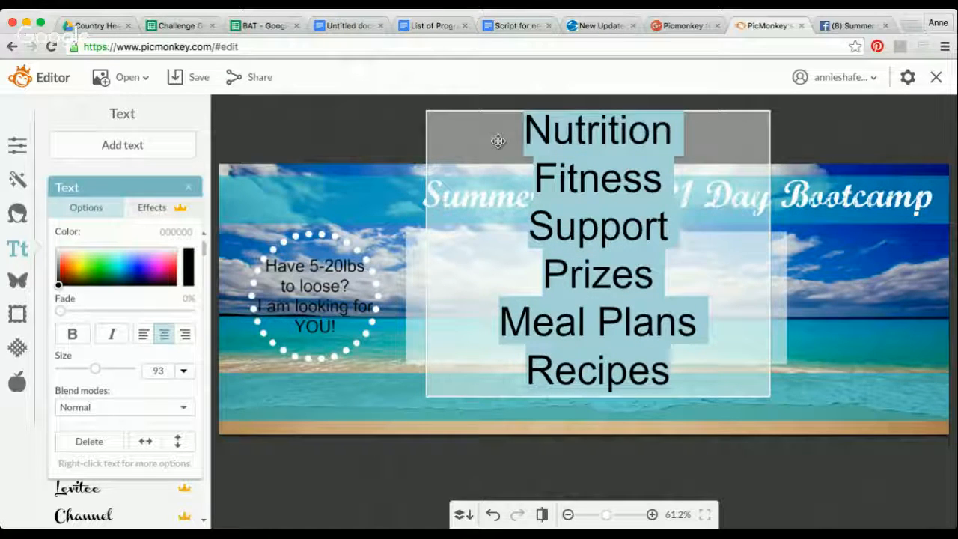
pyautogui.moveTo(97, 374); pyautogui.dragTo(76, 371)
pyautogui.click(567, 295)
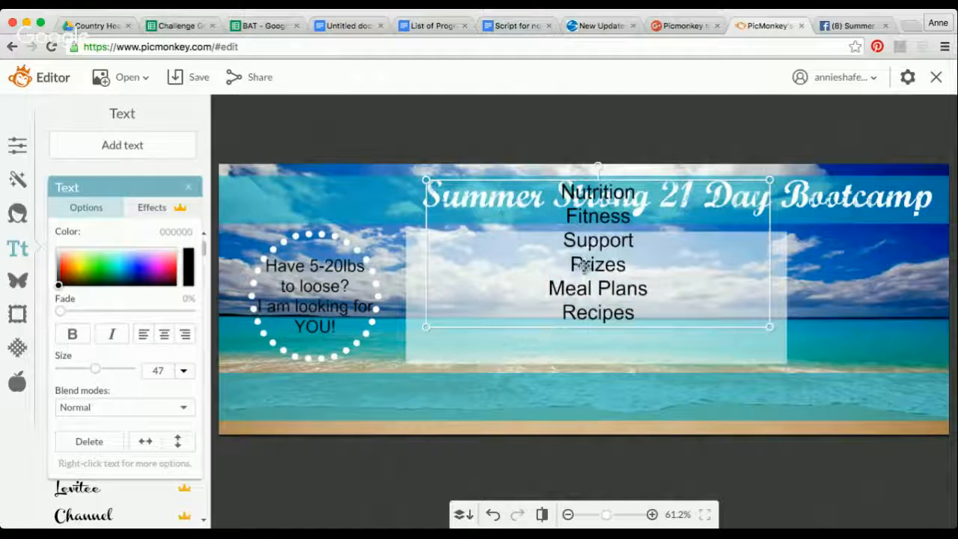
# - Move the list onto the translucent white box, scale it down to size 41 and center it within the box
pyautogui.moveTo(583, 266); pyautogui.dragTo(580, 313)
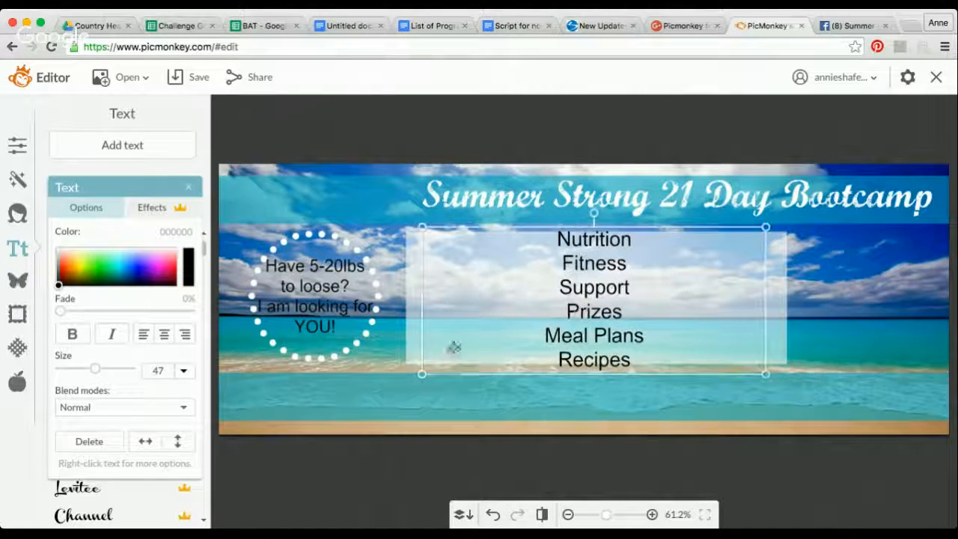
pyautogui.moveTo(421, 373); pyautogui.dragTo(455, 359)
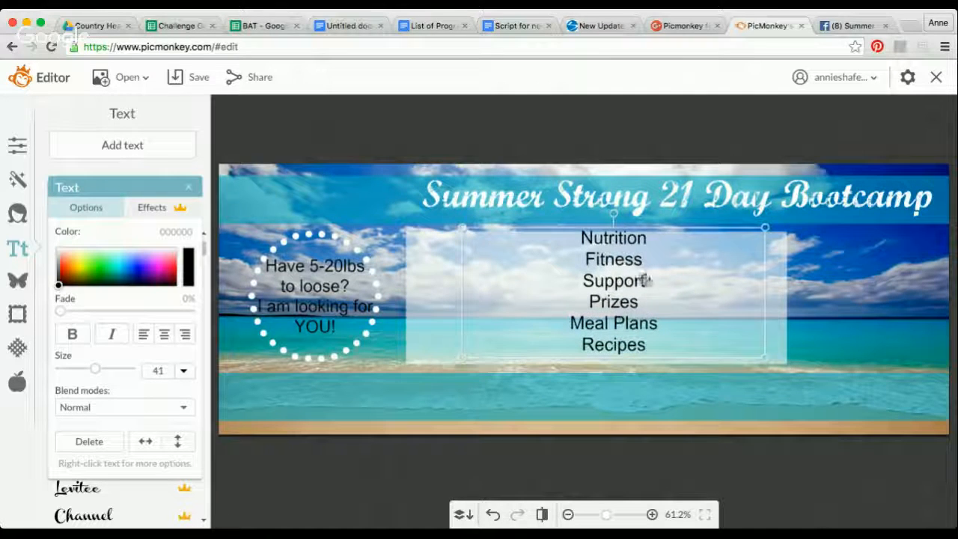
pyautogui.moveTo(616, 278)
pyautogui.mouseDown()
pyautogui.moveTo(591, 283)
pyautogui.moveTo(600, 283)
pyautogui.mouseUp()
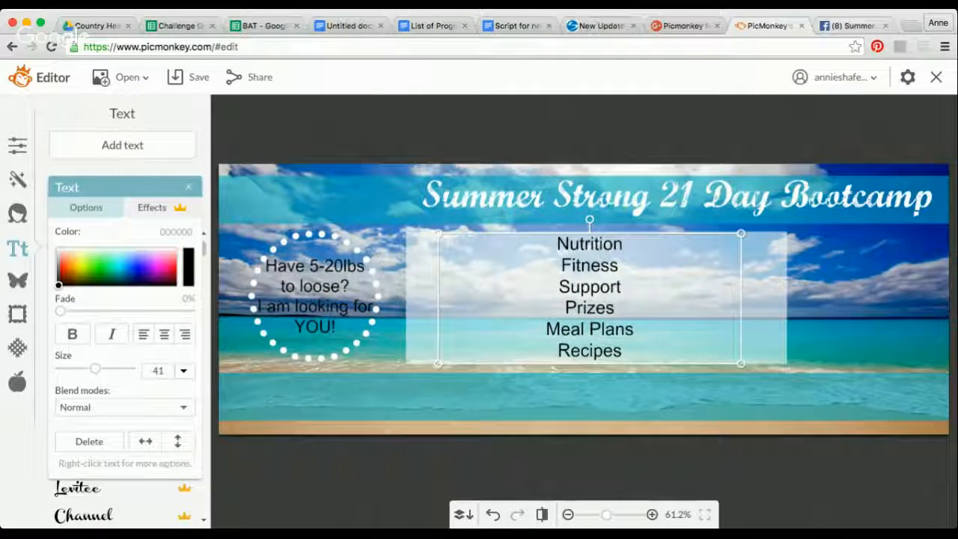
# - Check the Facebook example banner and open the Correction Marks overlay collection in PicMonkey
pyautogui.click(851, 25)
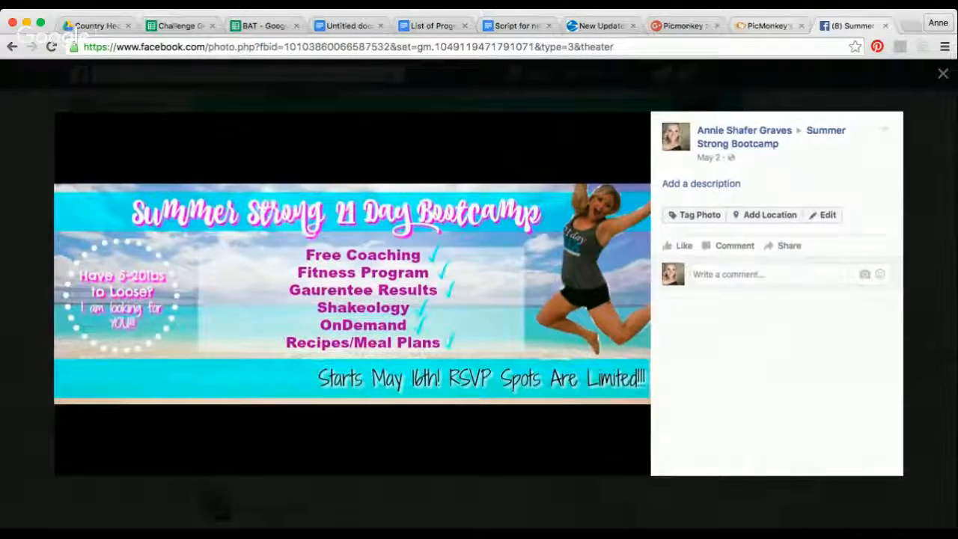
pyautogui.click(766, 25)
pyautogui.moveTo(148, 189); pyautogui.dragTo(336, 171)
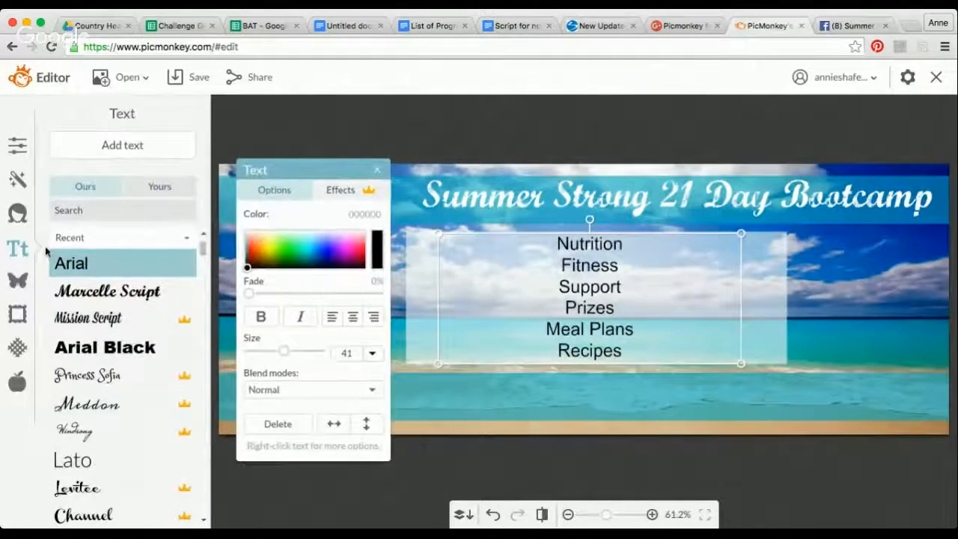
pyautogui.click(17, 280)
pyautogui.scroll(-5, 152, 360)
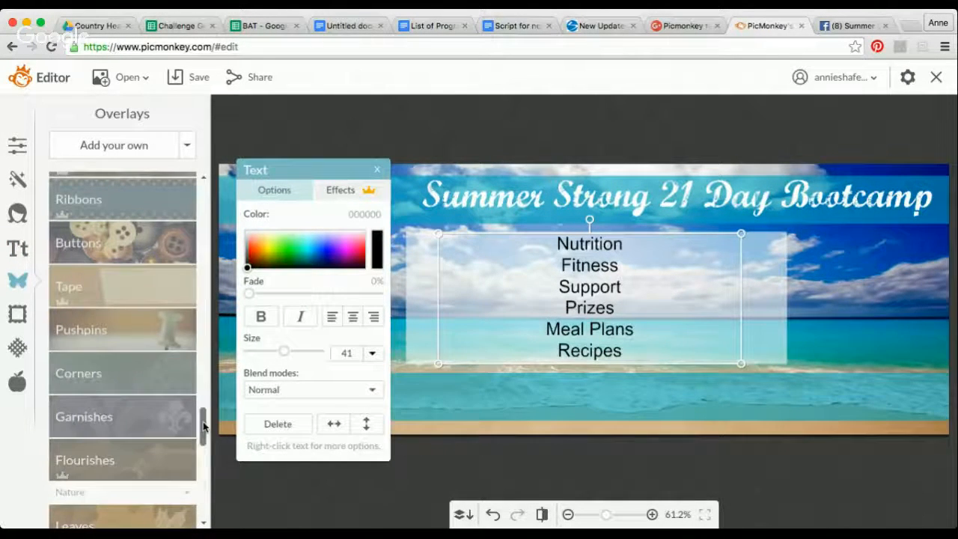
pyautogui.moveTo(205, 421); pyautogui.dragTo(214, 338)
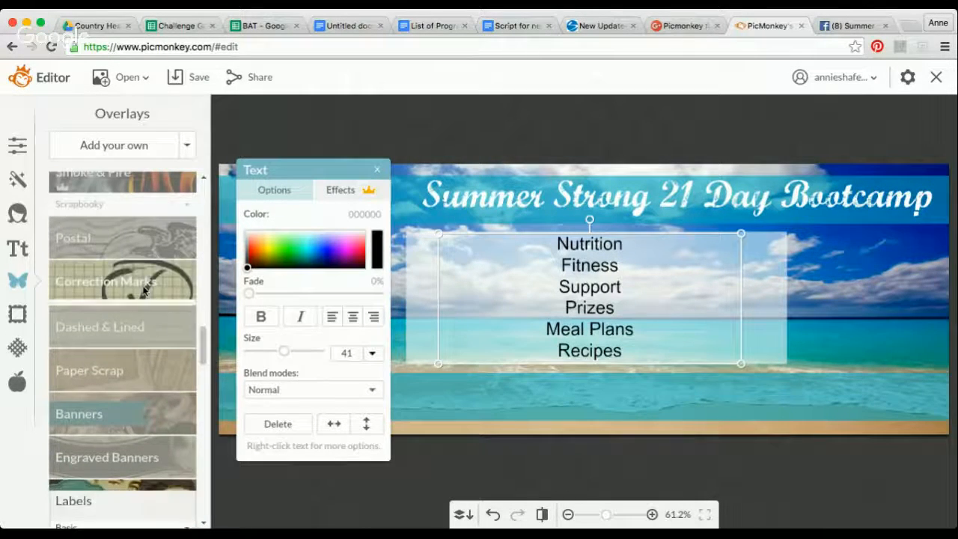
pyautogui.click(117, 282)
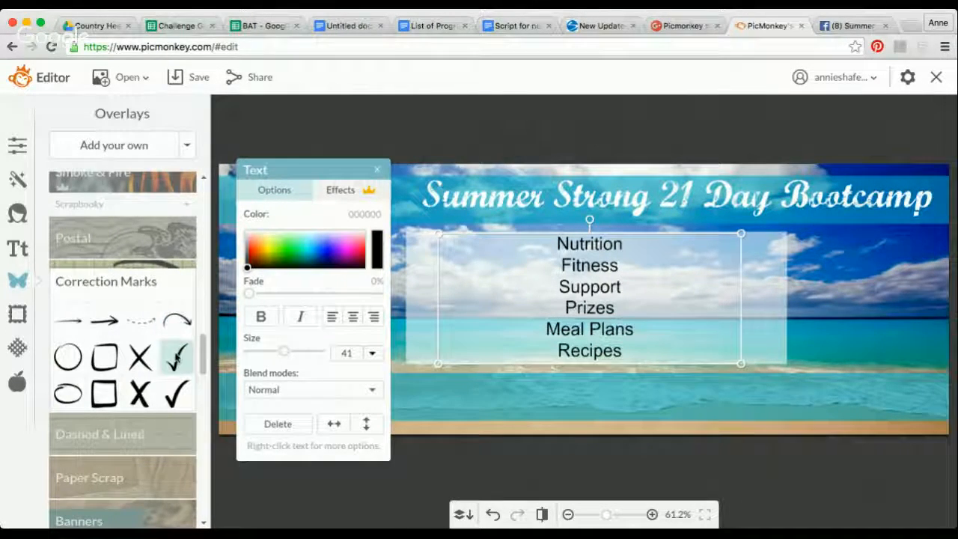
# - Add the thin check mark overlay, shrink it and place it just before Nutrition in the list
pyautogui.click(177, 358)
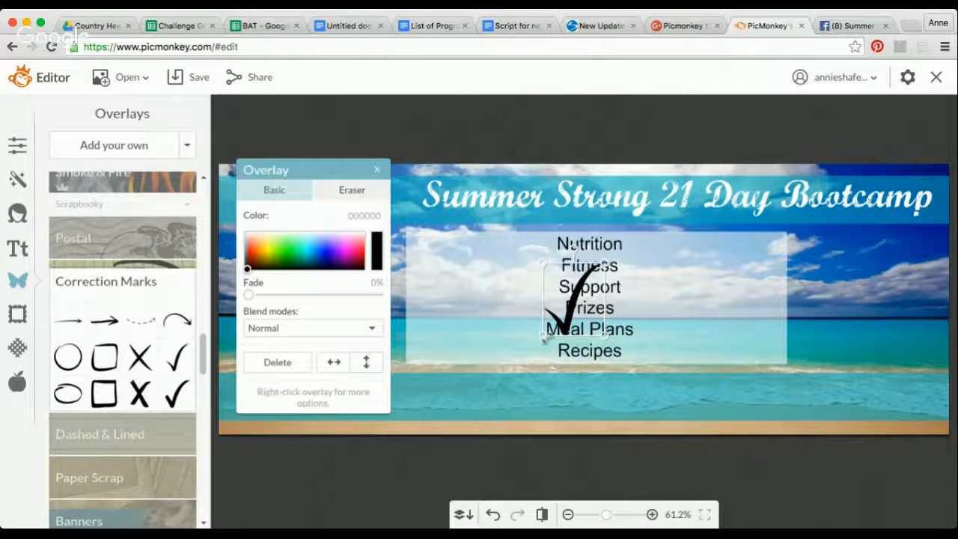
pyautogui.moveTo(544, 338); pyautogui.dragTo(543, 242)
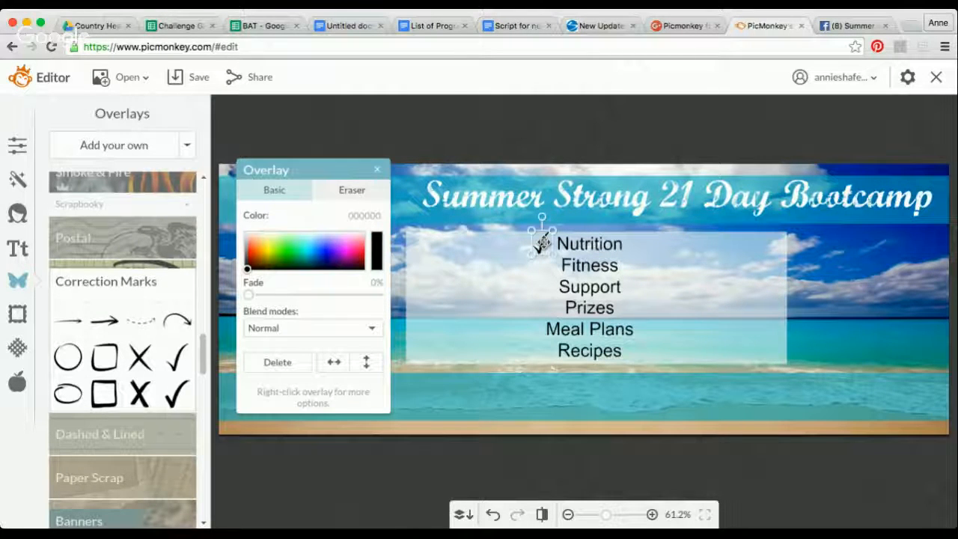
pyautogui.click(536, 235)
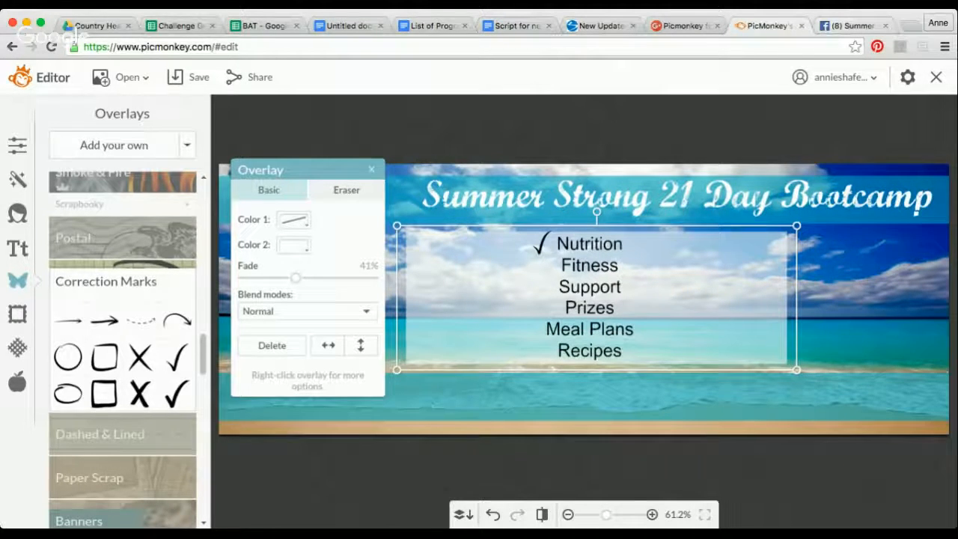
# - Following the Facebook example, add another text box on the lower turquoise band and widen it almost to the banner's right edge
pyautogui.click(853, 26)
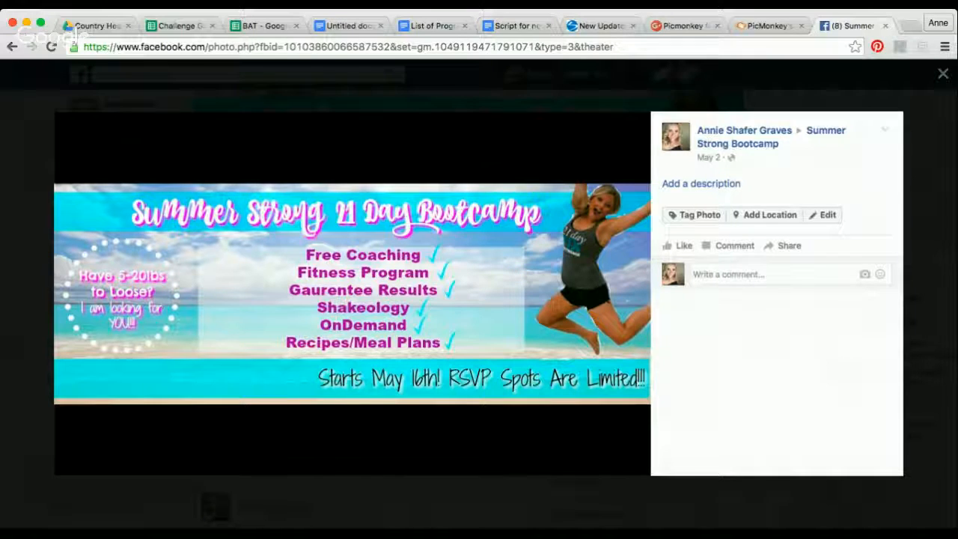
pyautogui.click(767, 25)
pyautogui.click(18, 247)
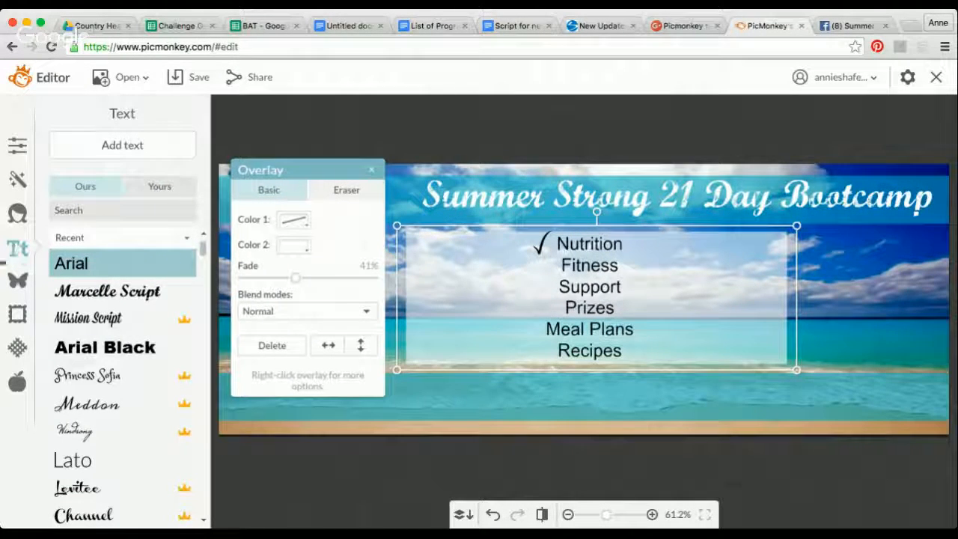
pyautogui.click(110, 147)
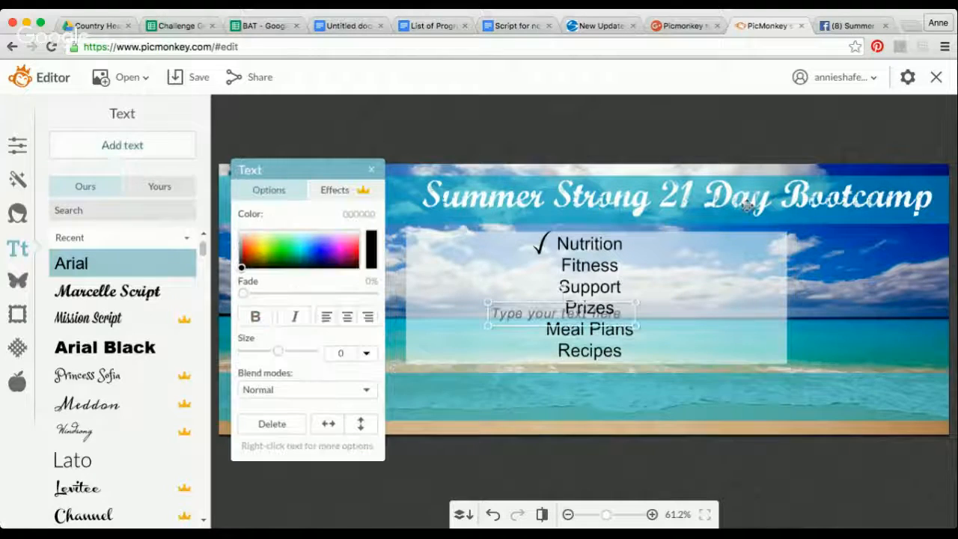
pyautogui.moveTo(573, 313); pyautogui.dragTo(551, 396)
pyautogui.moveTo(618, 398); pyautogui.dragTo(928, 398)
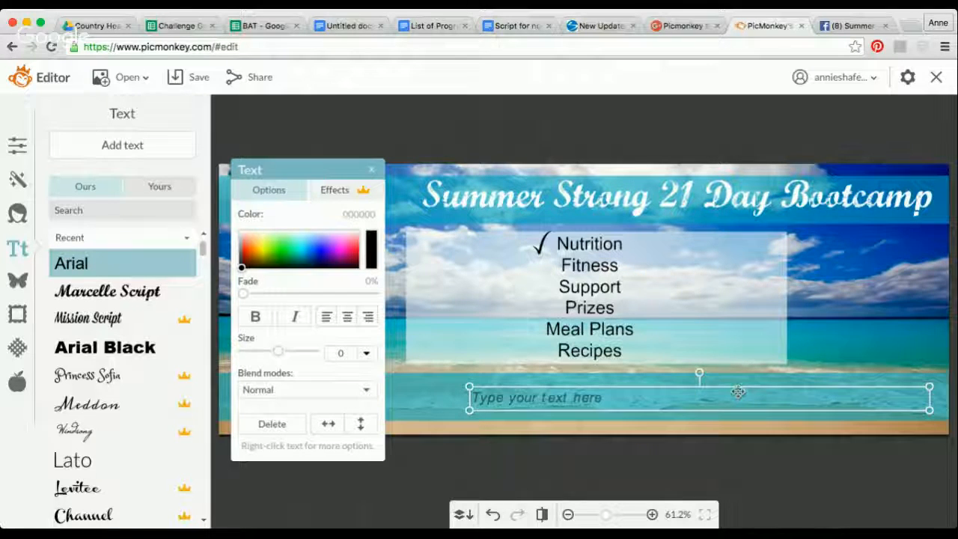
# - Enter "Starts May 16th!! RSVP Spots are LIMITED!!!" in the text box on the lower turquoise band
pyautogui.click(521, 393)
pyautogui.write('Star')
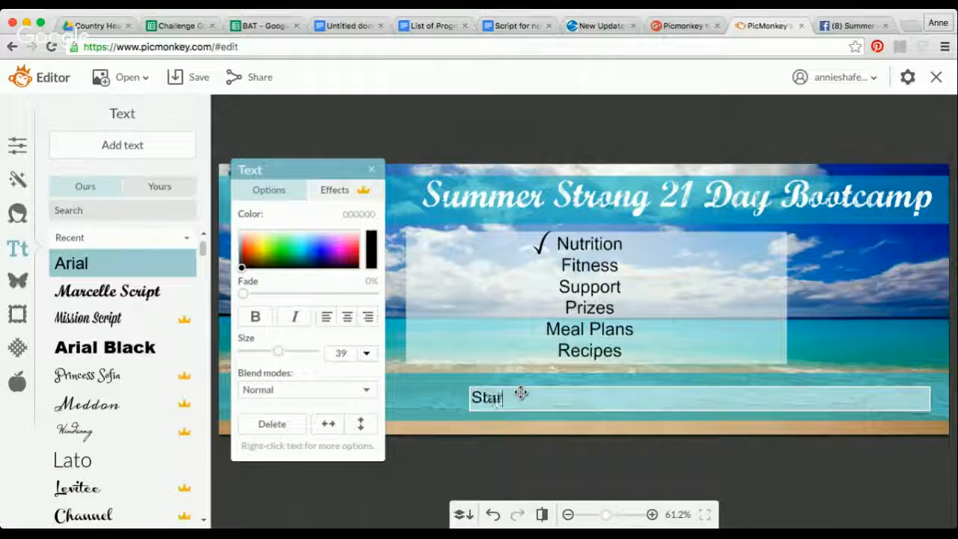
pyautogui.write('ts May 16th')
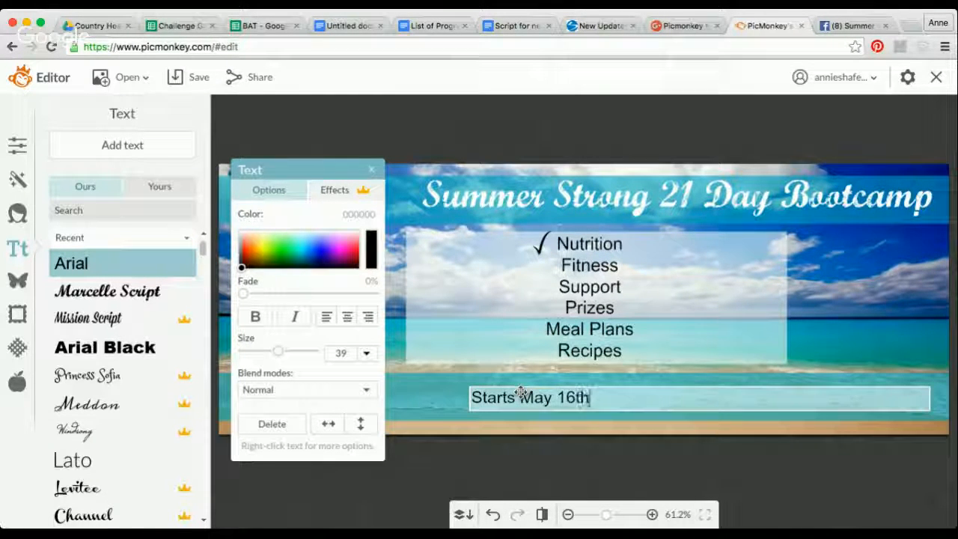
pyautogui.write('!! ')
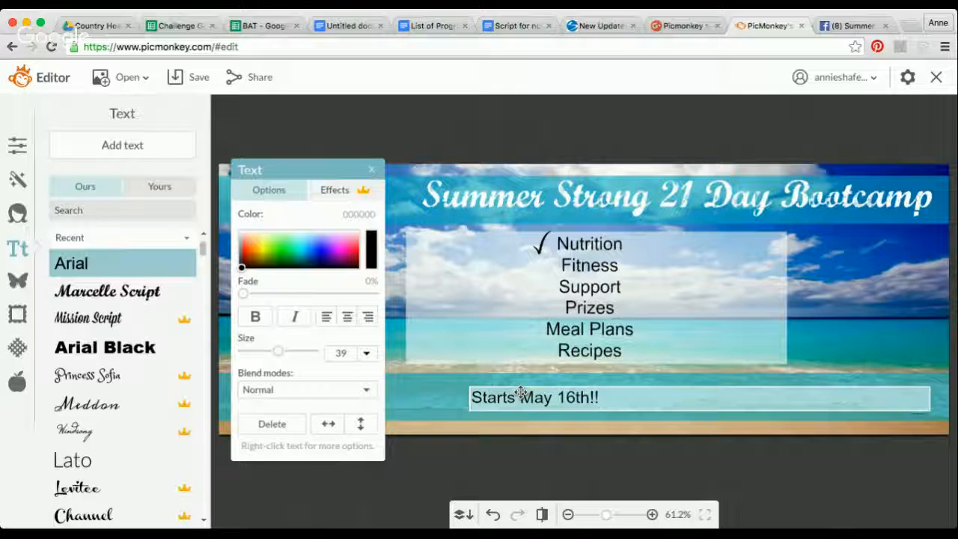
pyautogui.write('RSVP Spots ')
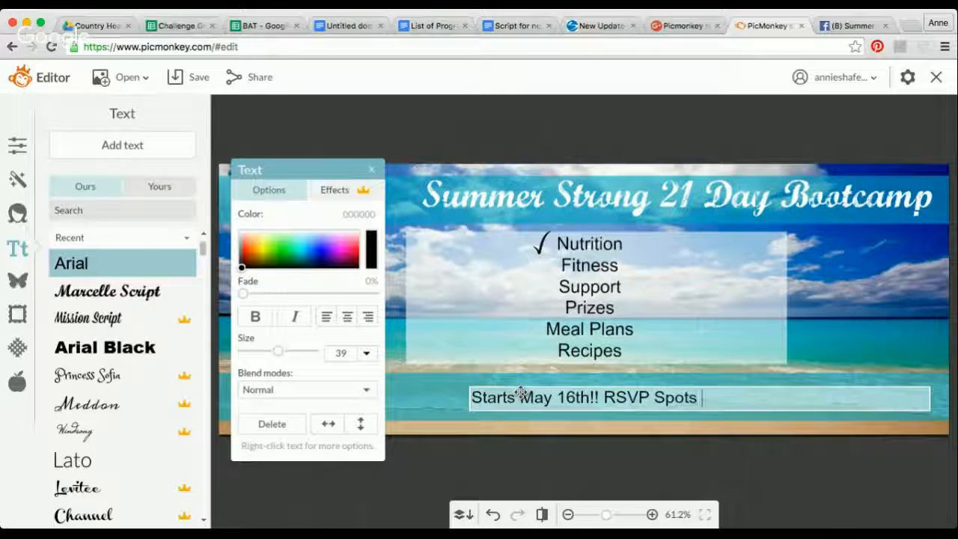
pyautogui.write('are LIMITED!!!')
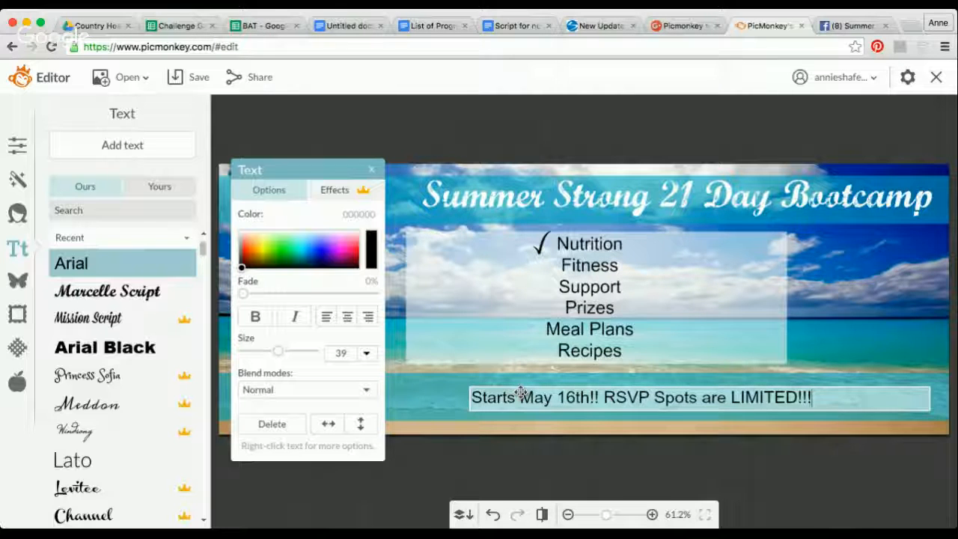
# - Extend the start-date text box slightly to the left and format its text in white Arial Black
pyautogui.click(465, 383)
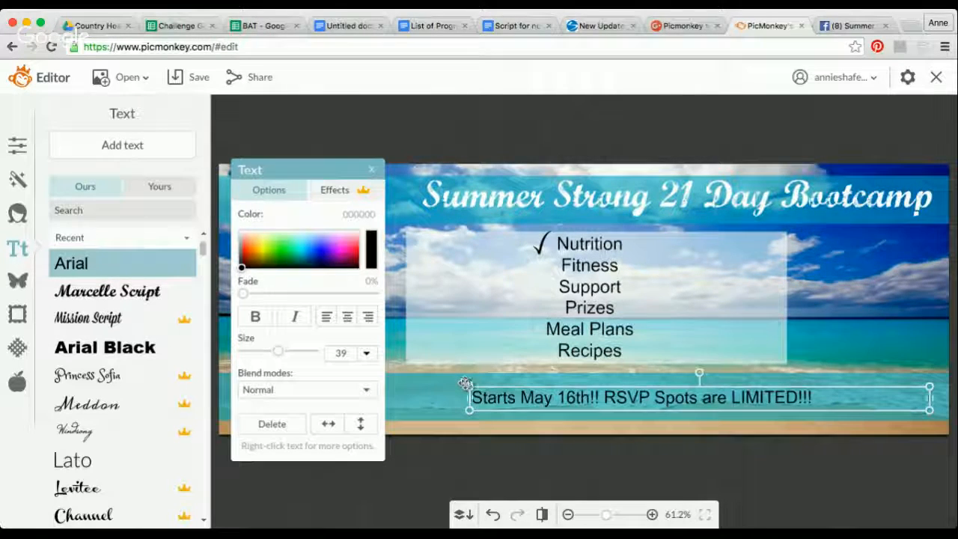
pyautogui.moveTo(468, 386); pyautogui.dragTo(444, 297)
pyautogui.click(146, 350)
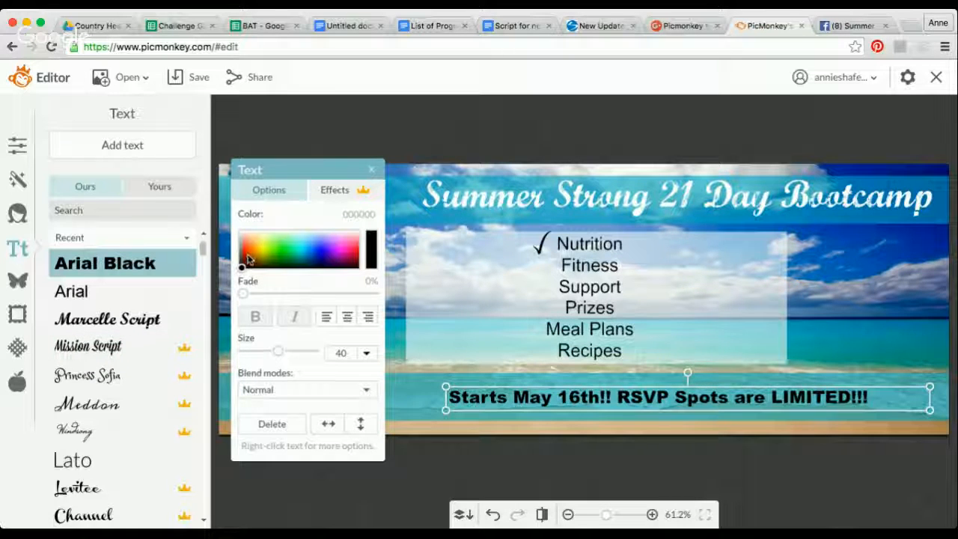
pyautogui.click(241, 230)
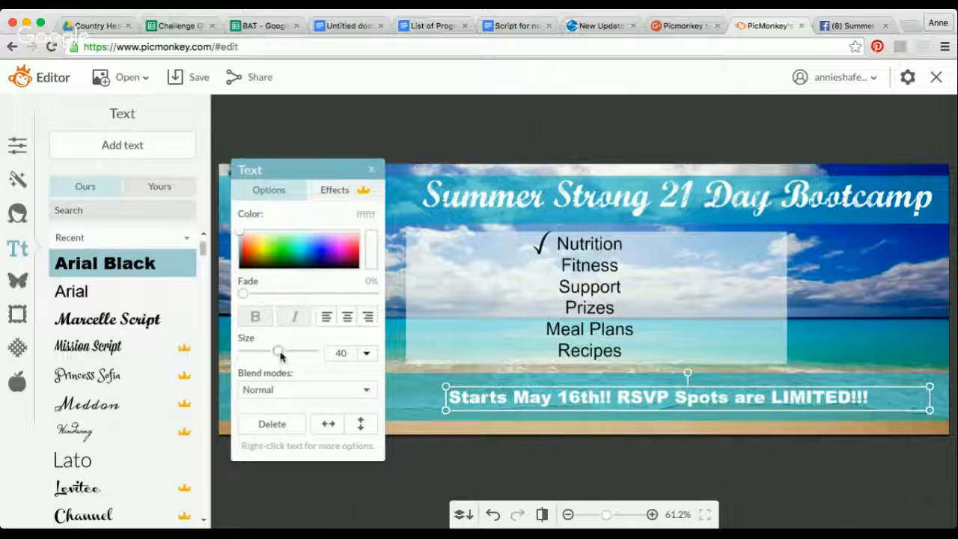
# - Set the start-date text size to 51, widen its box to fit one line and shift it toward the banner's right edge
pyautogui.moveTo(281, 357); pyautogui.dragTo(284, 351)
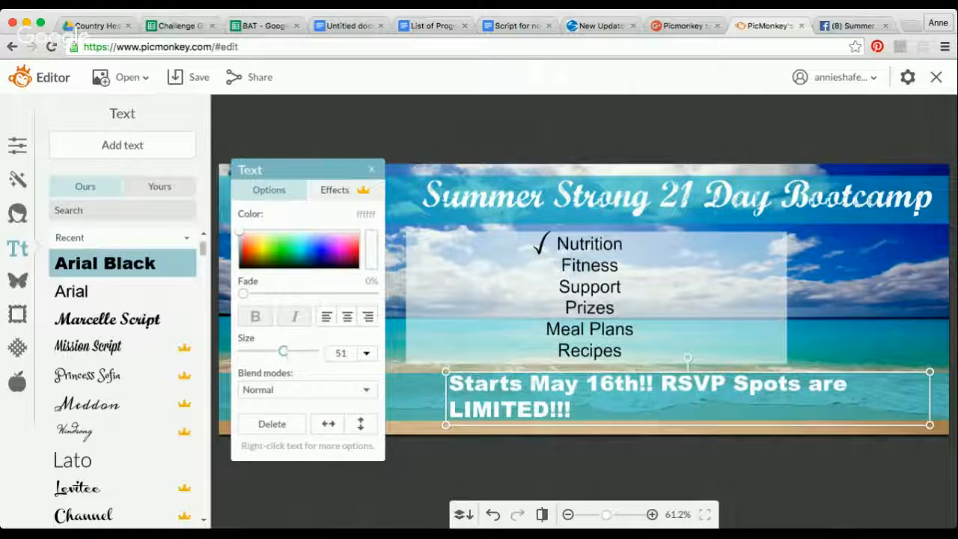
pyautogui.moveTo(446, 403); pyautogui.dragTo(368, 400)
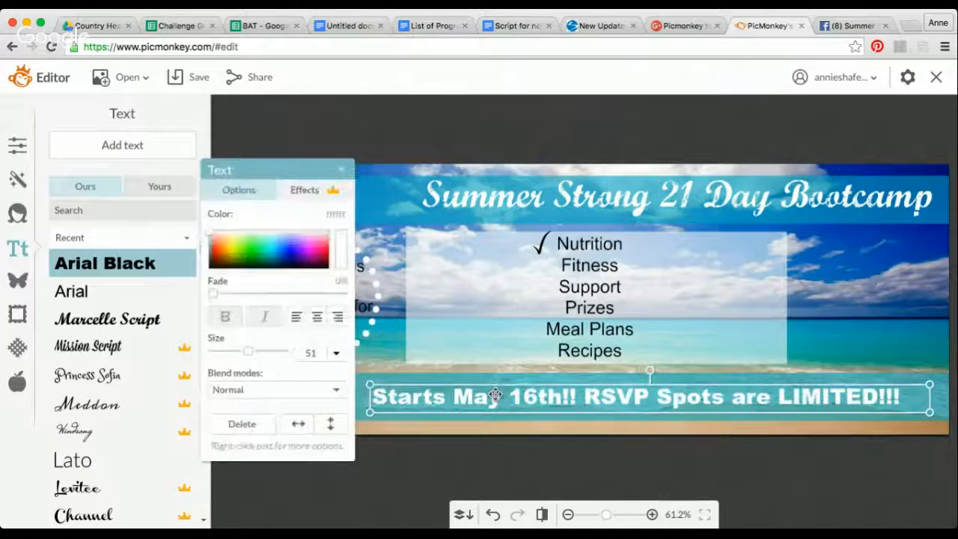
pyautogui.moveTo(493, 397); pyautogui.dragTo(535, 395)
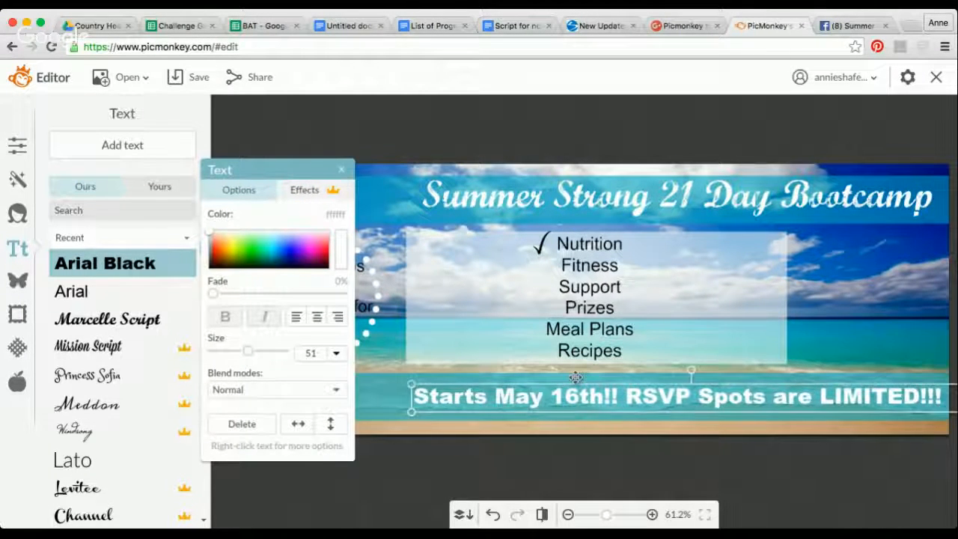
pyautogui.click(859, 306)
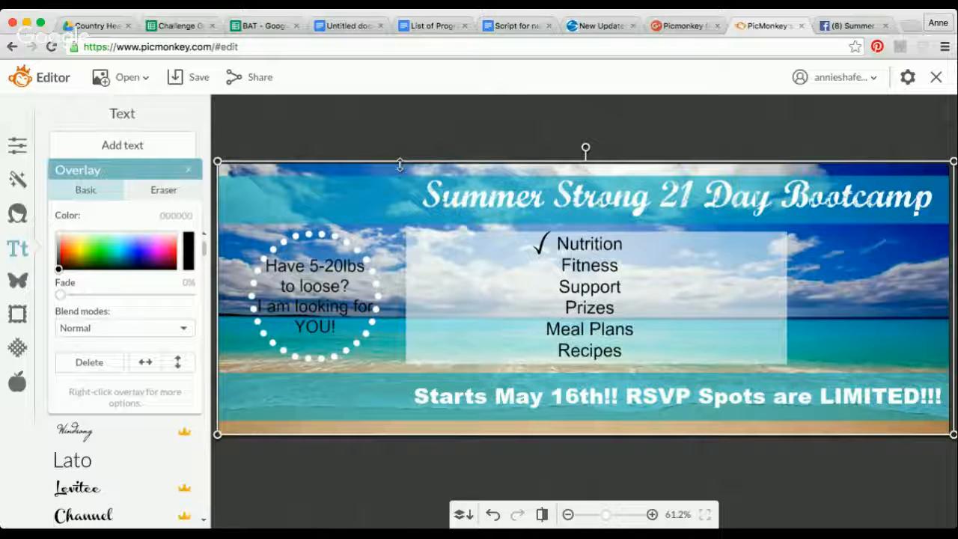
pyautogui.click(384, 131)
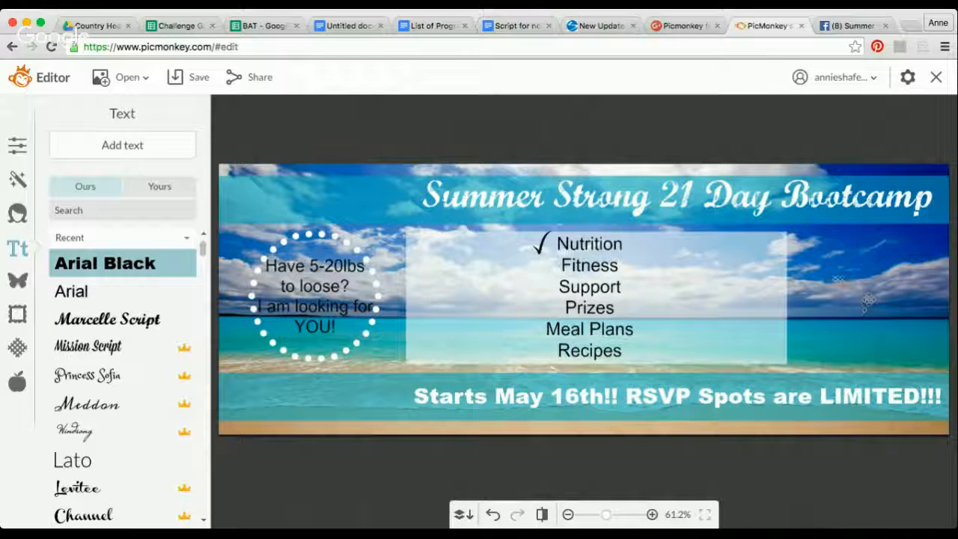
# - Add the Day 1 before-and-after photo as an overlay, shrink it and place it to the right of the translucent white box
pyautogui.click(18, 281)
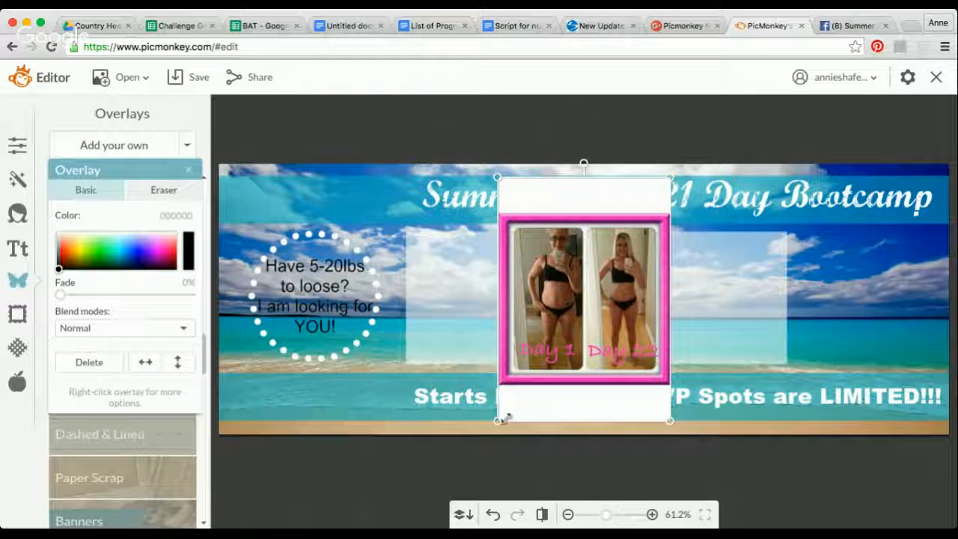
pyautogui.moveTo(498, 421); pyautogui.dragTo(577, 314)
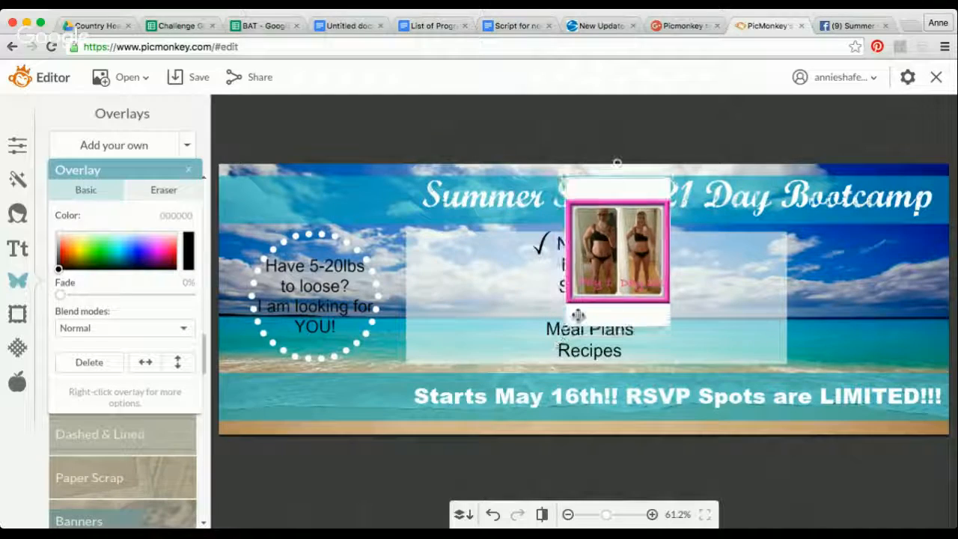
pyautogui.moveTo(610, 251); pyautogui.dragTo(856, 298)
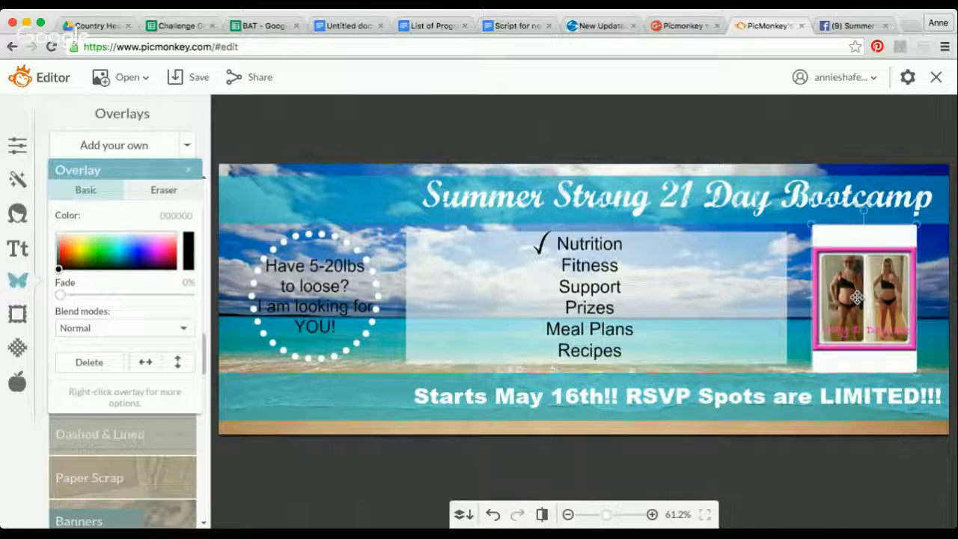
pyautogui.click(593, 139)
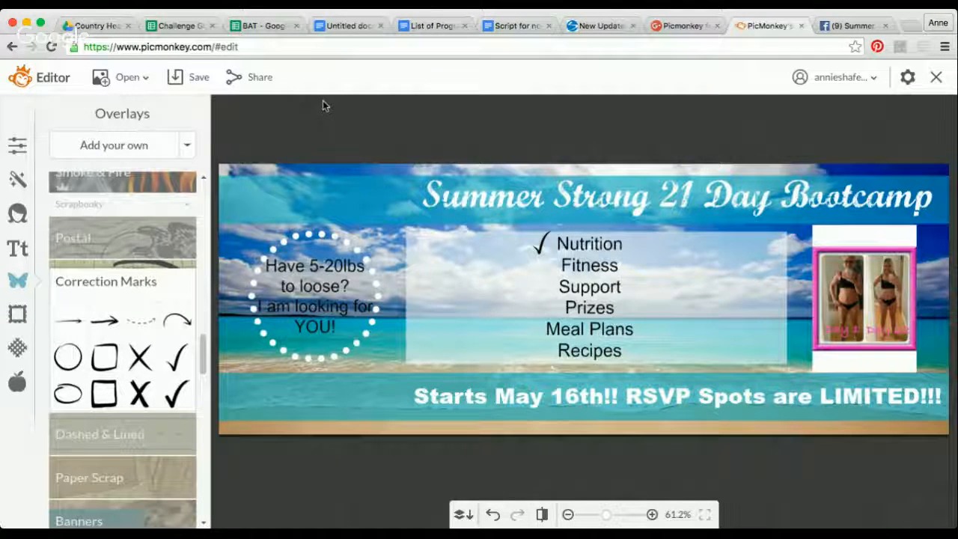
# - Open the banner's save options, return to the editor and select the beach background
pyautogui.click(173, 77)
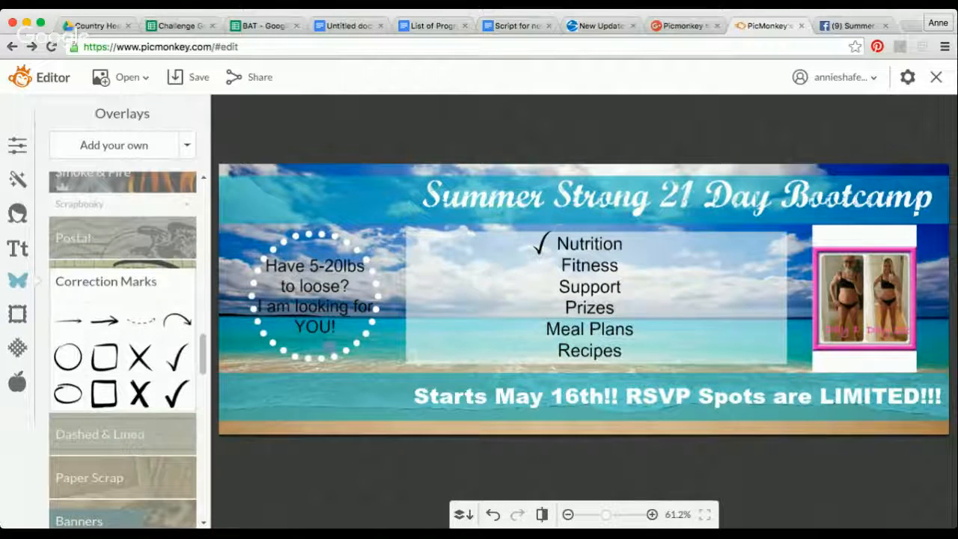
pyautogui.click(383, 346)
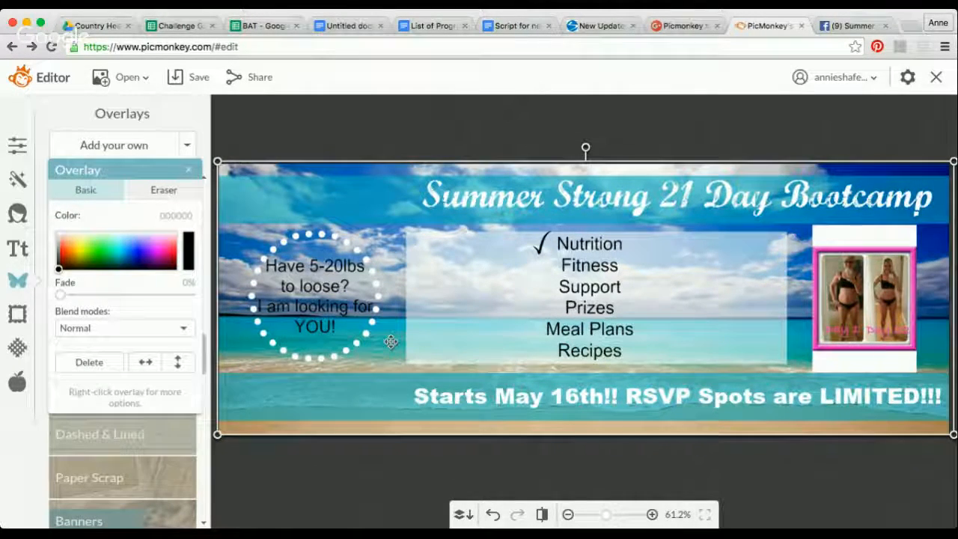